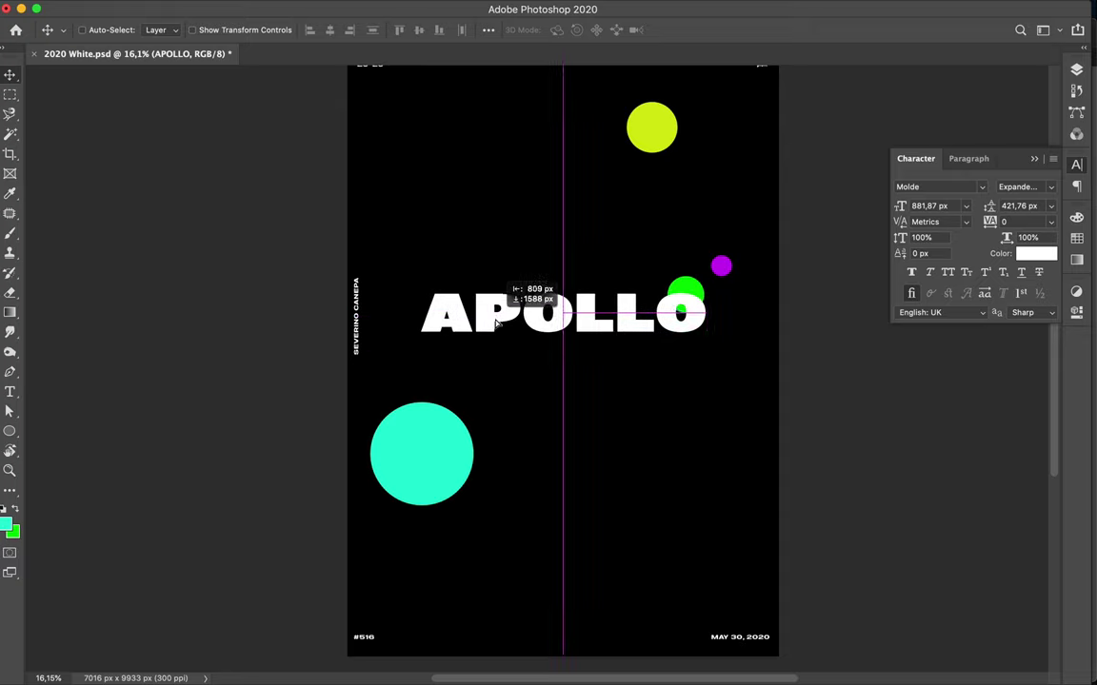
Move the green circle up beside the yellow one and enlarge the APOLLO title to about 1167.61 px, nearly the poster's width.
drag(694, 289, 722, 147)
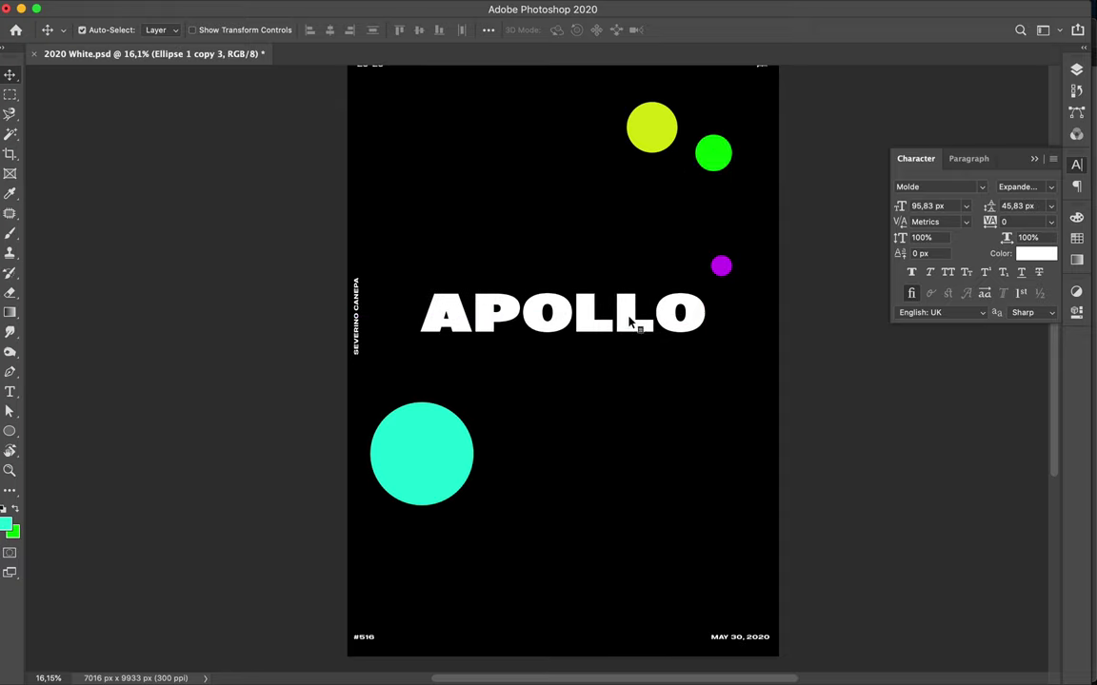
super+click(631, 317)
key(super+t)
drag(563, 285, 563, 265)
key(Return)
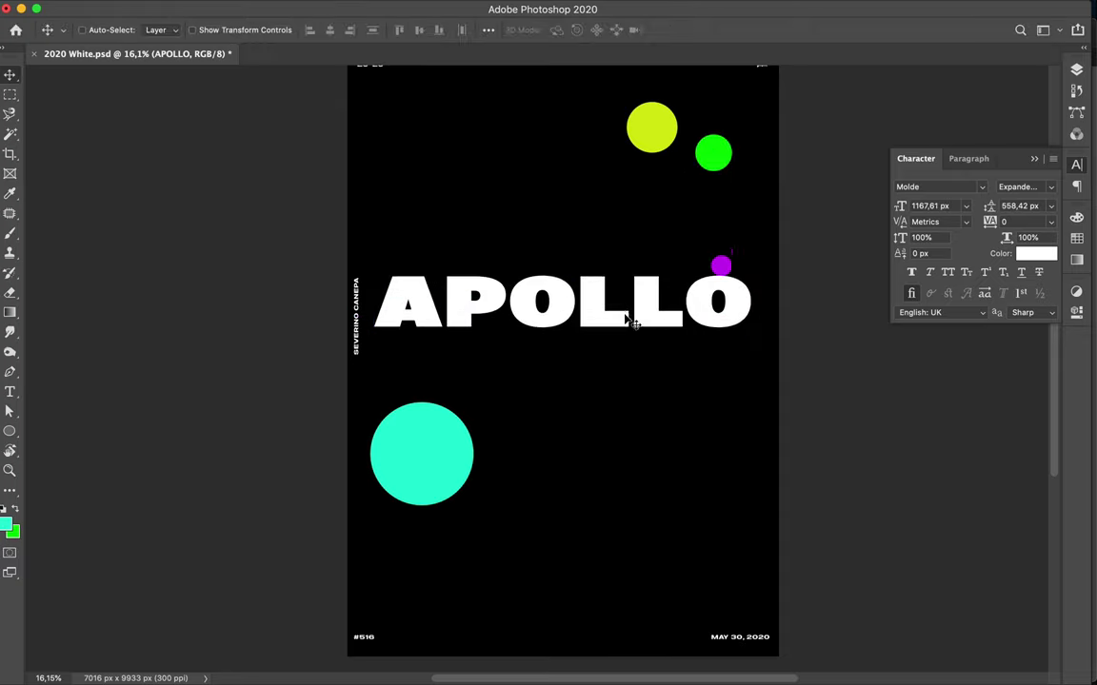
Duplicate the APOLLO text layer, hide the original and rasterize the copy.
scroll(638, 390, up, 2)
scroll(624, 322, down, 1)
click(1077, 70)
drag(903, 19, 908, 19)
mouse_move(966, 173)
mouse_down()
mouse_move(971, 210)
mouse_move(977, 170)
mouse_up()
click(706, 235)
click(1081, 166)
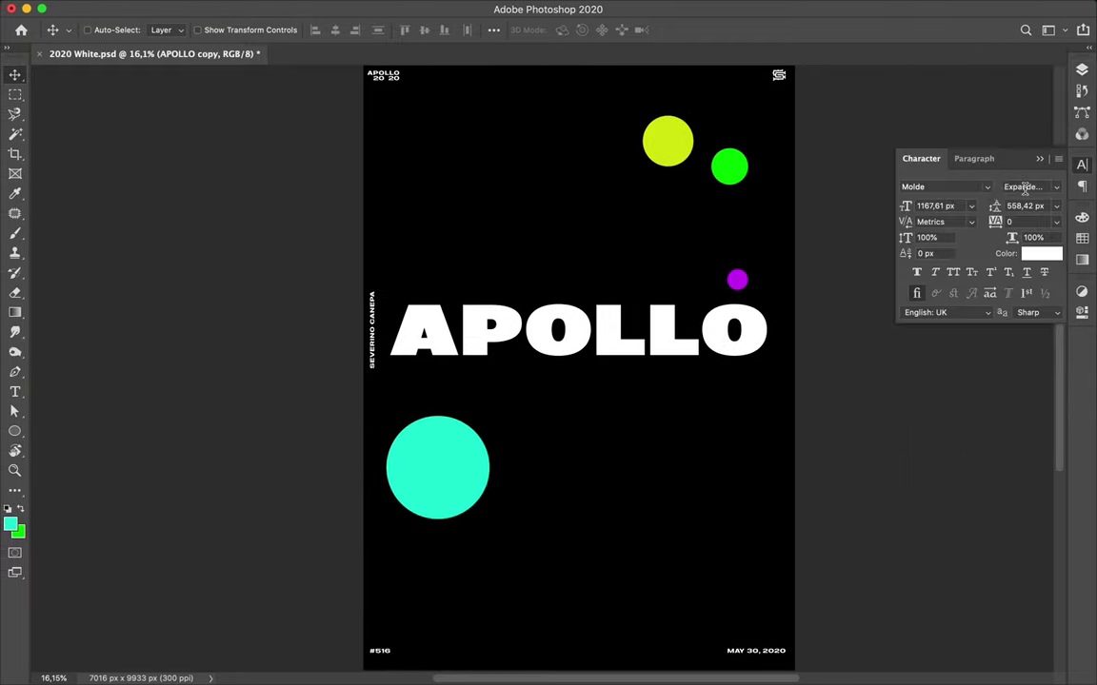
key(F7)
right_click(995, 179)
click(872, 416)
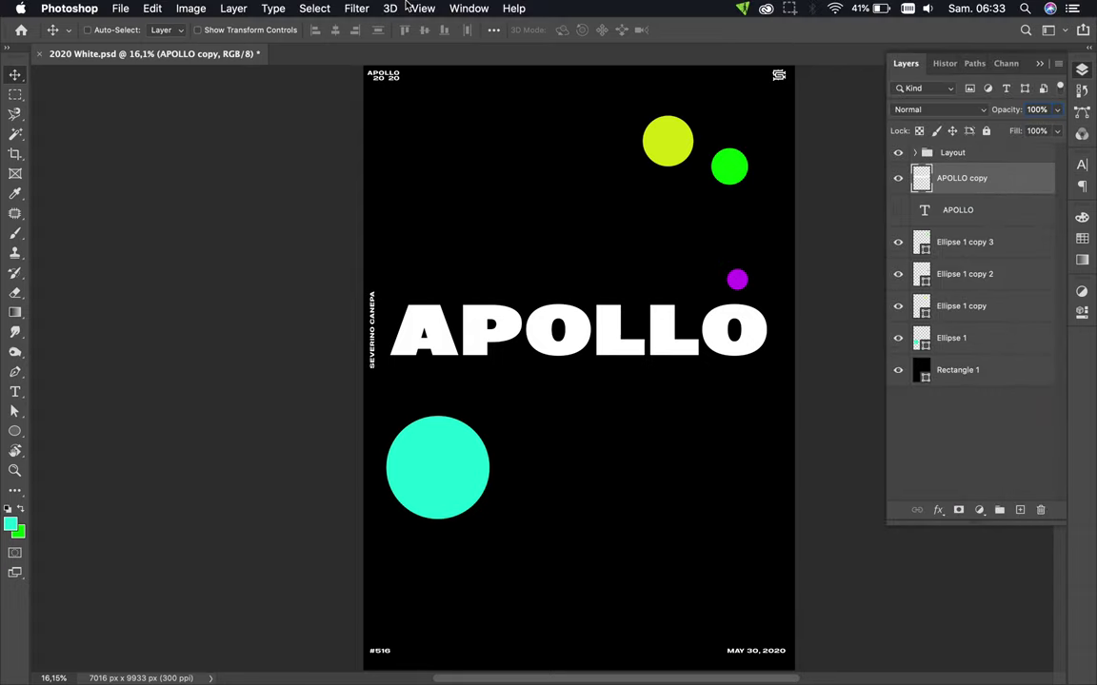
click(493, 30)
click(544, 171)
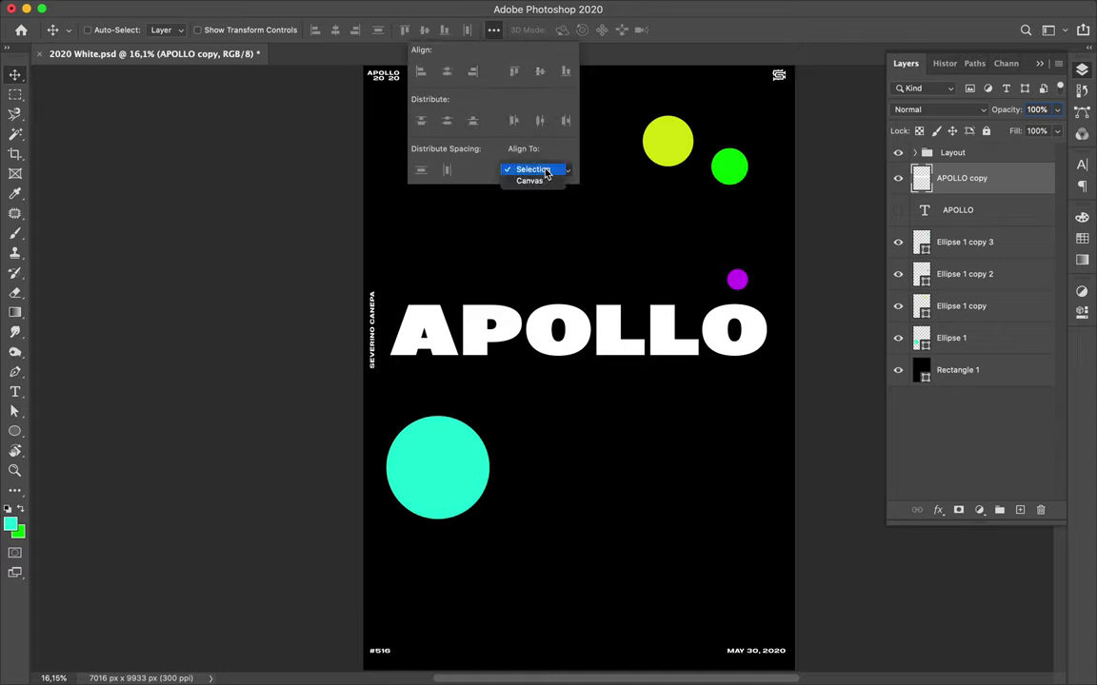
click(392, 347)
Place the bottom strip of the rasterized APOLLO letters on a new layer and stretch it downward just beneath the title.
key(m)
drag(382, 348, 680, 353)
key(super+shift+j)
key(v)
key(super+z)
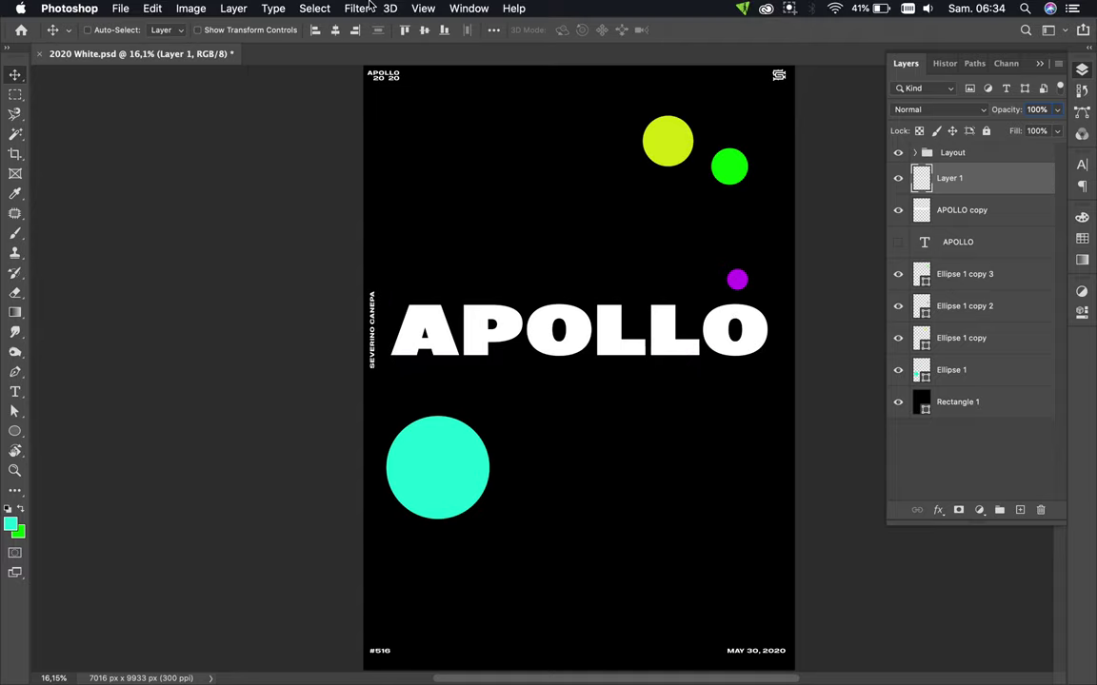
key(super+t)
drag(578, 354, 564, 410)
key(Return)
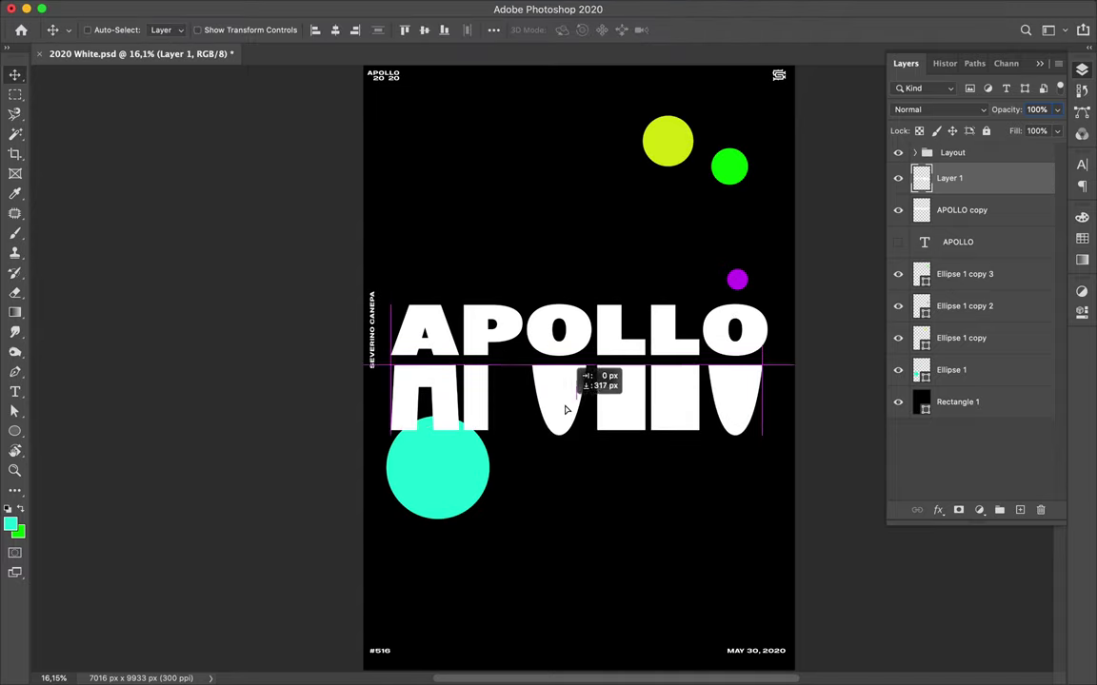
Copy the top strip of the APOLLO letters to a new layer and stretch it upward above the title.
super+click(542, 338)
key(m)
drag(397, 286, 642, 300)
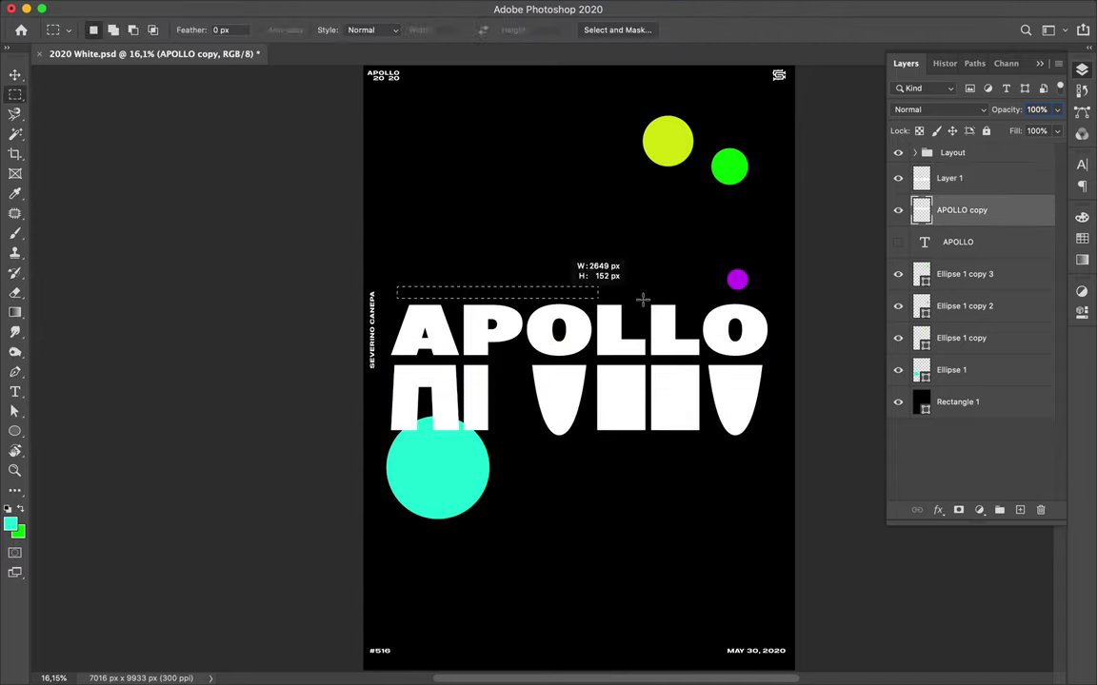
key(super+j)
key(v)
drag(791, 309, 750, 314)
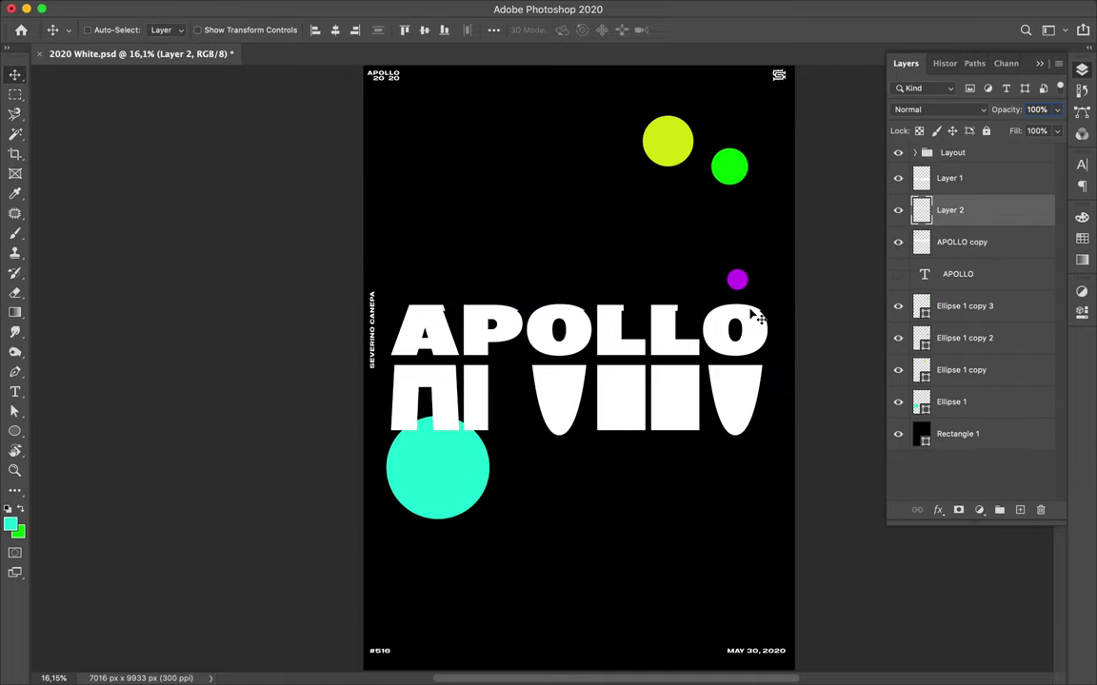
key(super+t)
drag(583, 303, 586, 235)
key(Return)
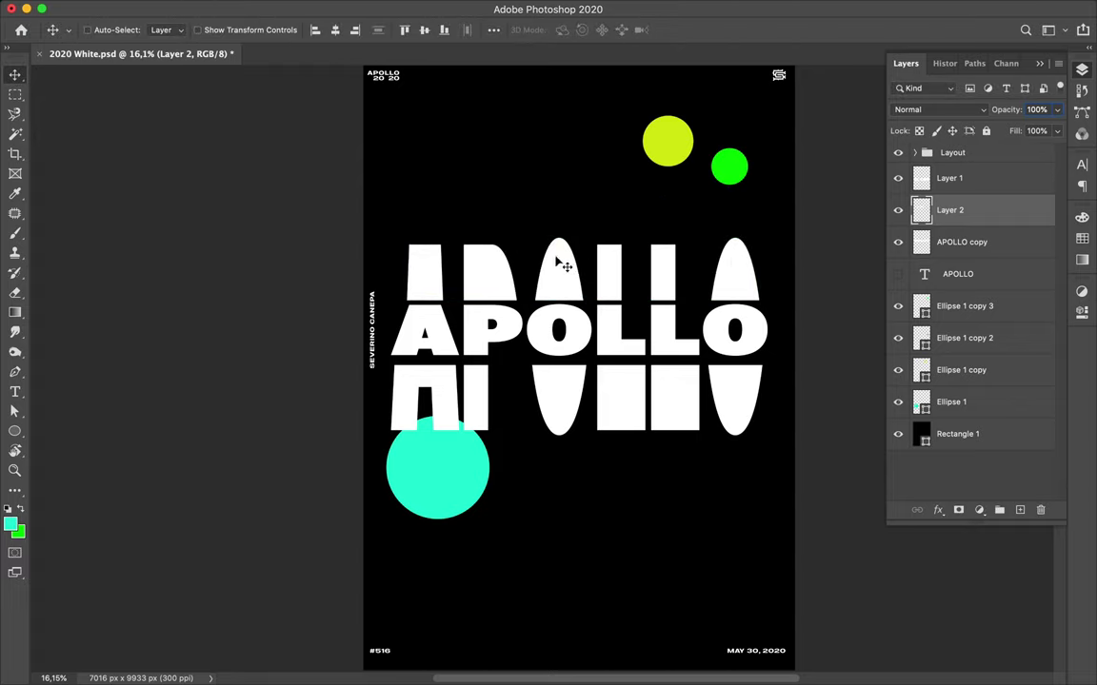
Move the purple circle up beneath the yellow and green circles and select the stretched strip above the title.
drag(725, 263, 695, 188)
super+click(733, 274)
drag(696, 278, 741, 279)
click(356, 8)
mouse_move(414, 221)
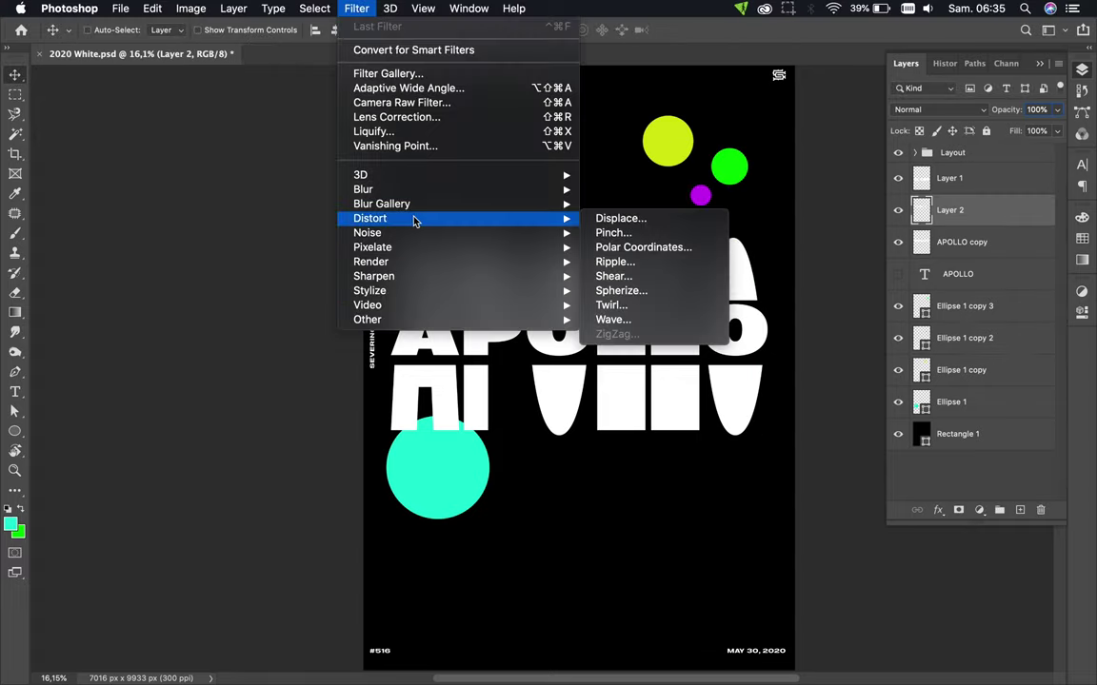
click(623, 306)
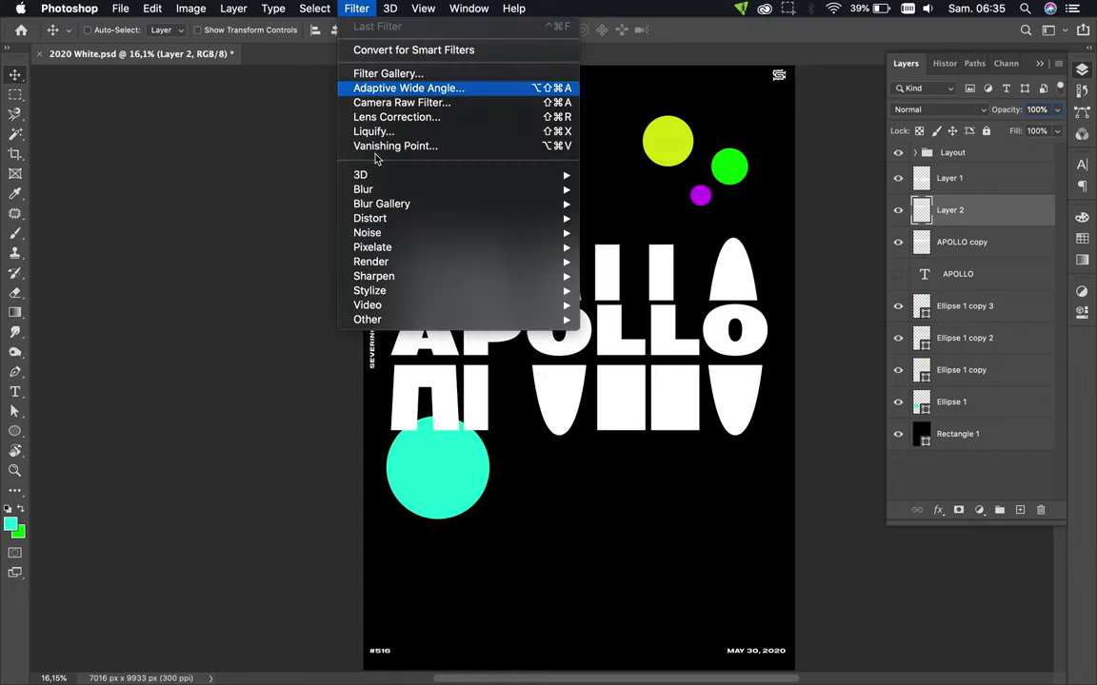
mouse_move(476, 218)
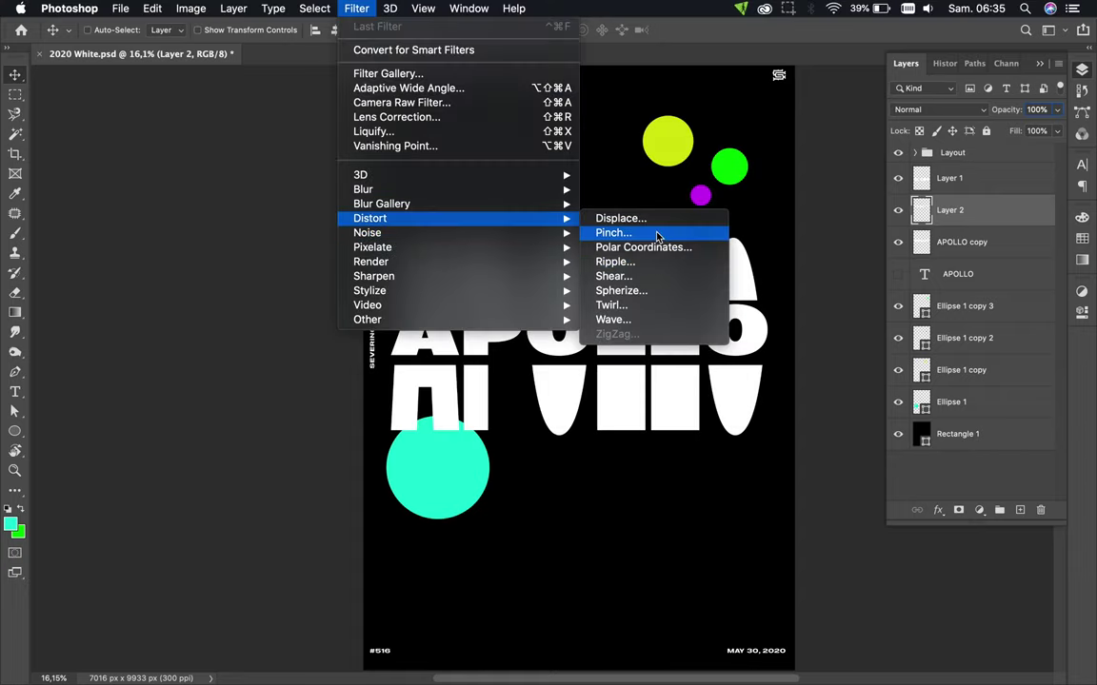
click(613, 232)
click(667, 172)
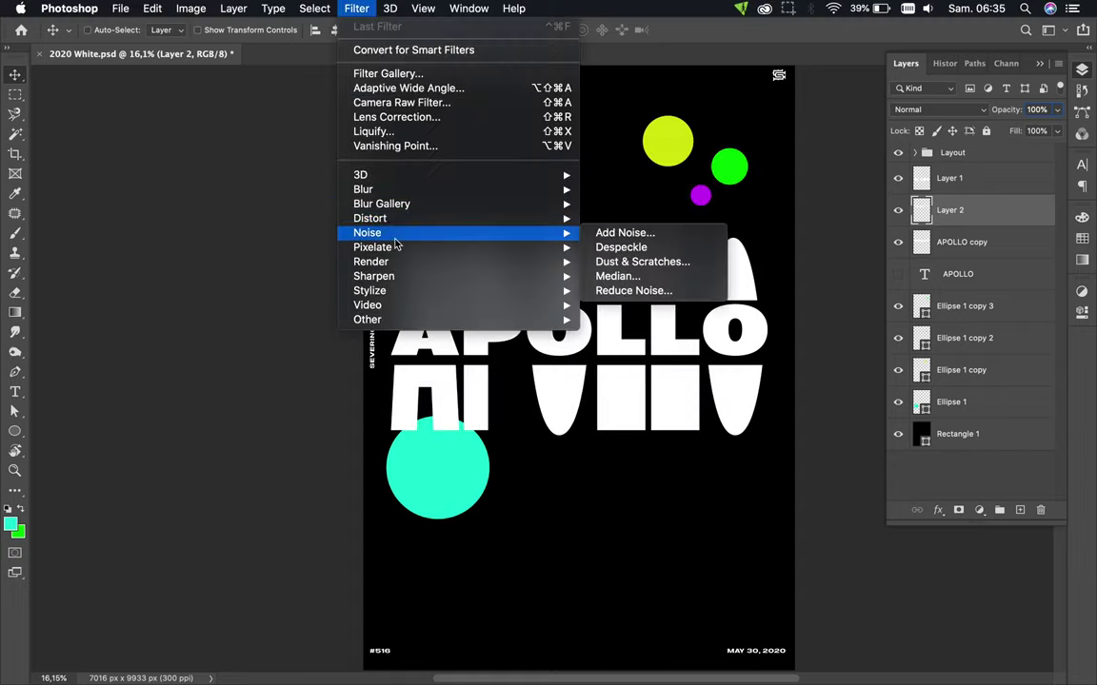
mouse_move(533, 218)
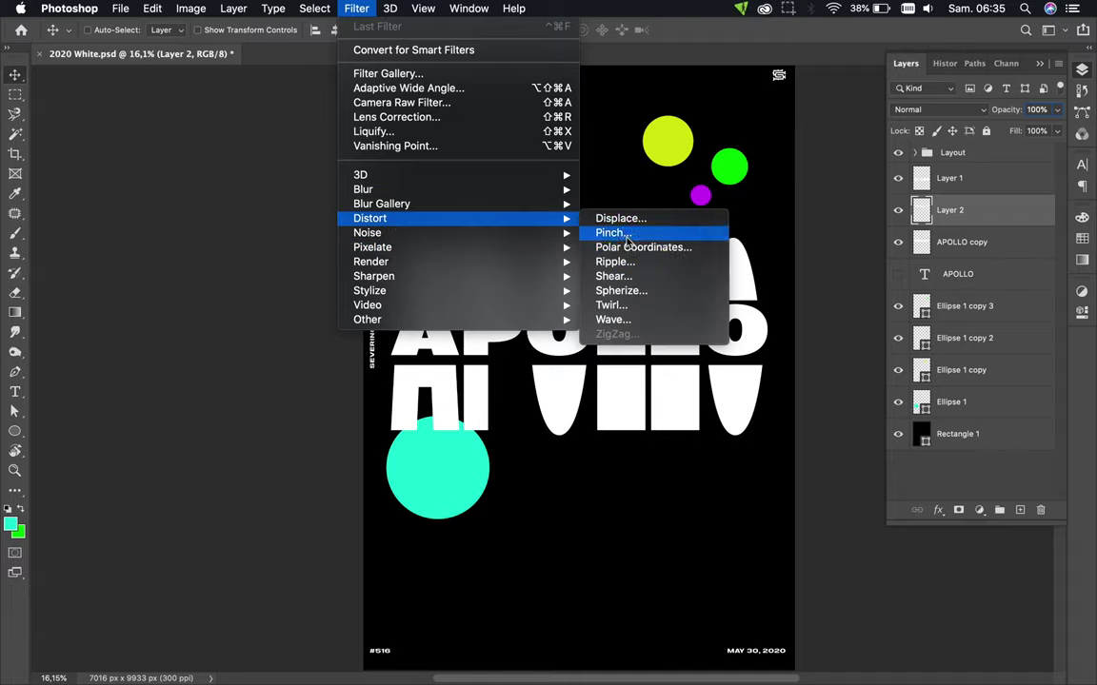
click(621, 267)
click(410, 351)
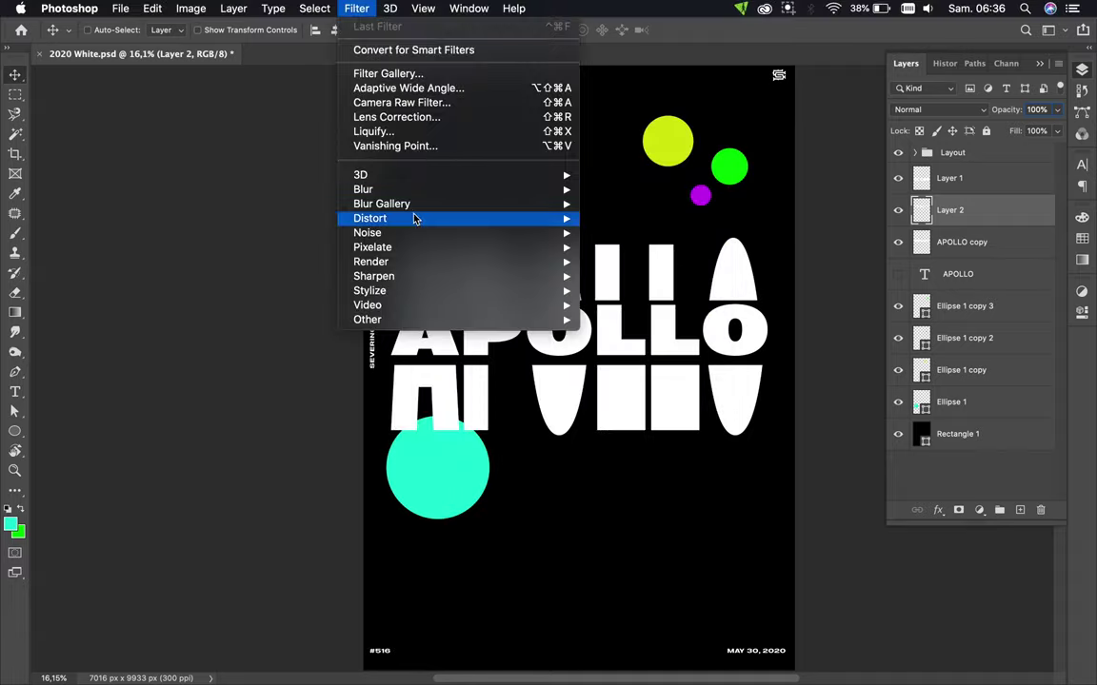
Distort the upper strip with a wavy multi-point Shear set to Wrap Around and scale it down to roughly the title's width.
mouse_move(411, 218)
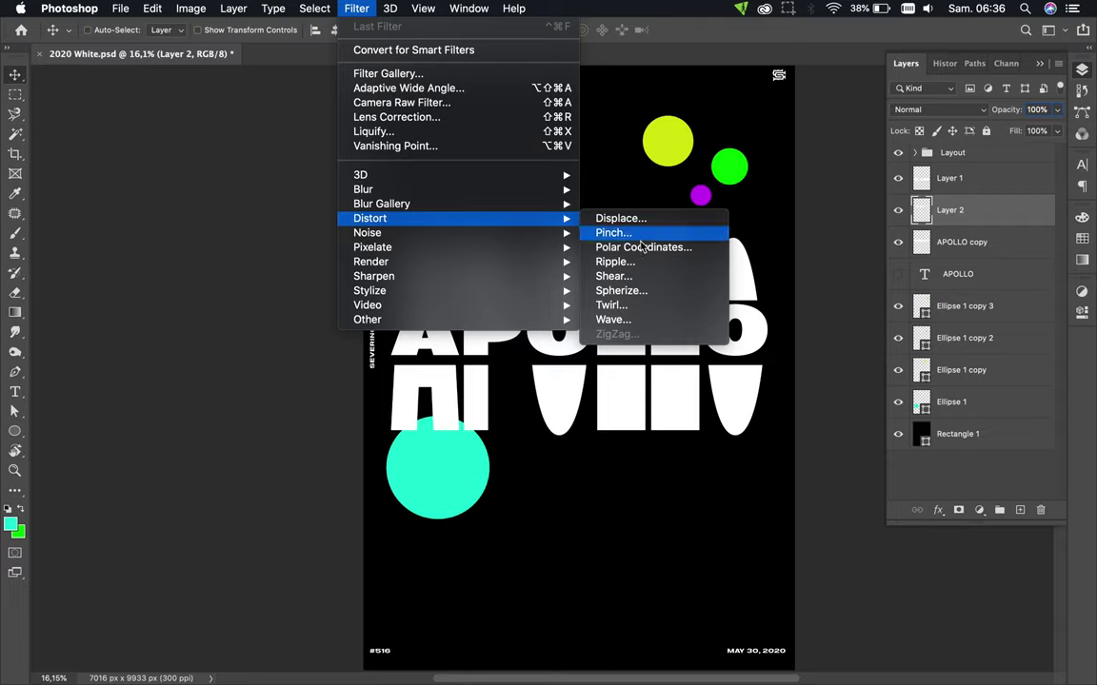
click(647, 276)
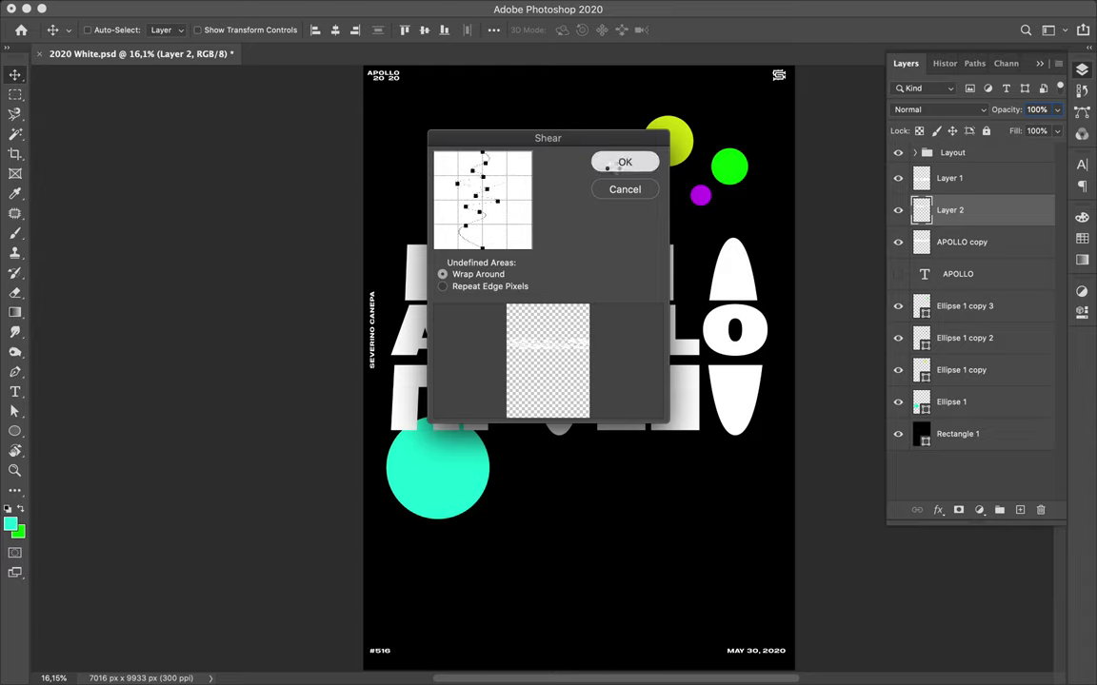
click(612, 167)
drag(599, 255, 639, 255)
key(super+t)
drag(843, 268, 756, 267)
mouse_move(578, 242)
mouse_down()
mouse_move(578, 53)
mouse_move(578, 255)
mouse_up()
key(Return)
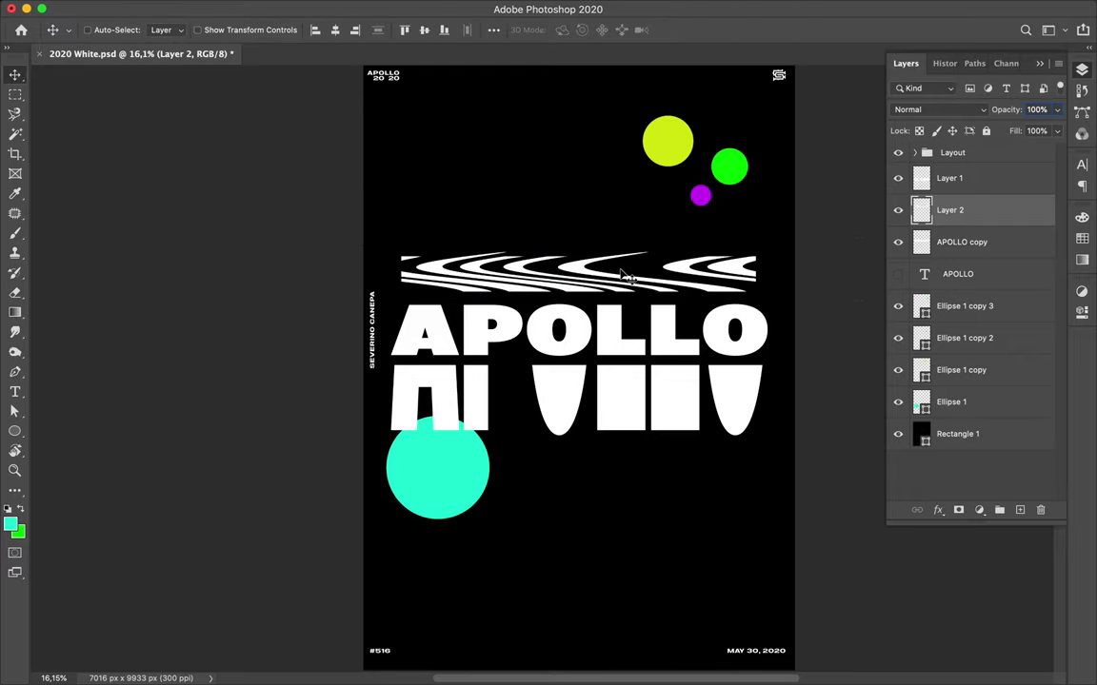
Apply the same Shear filter to the lower strip and scale it to match the upper strip's width beneath the title.
key(alt+bracketright)
click(356, 8)
mouse_move(552, 246)
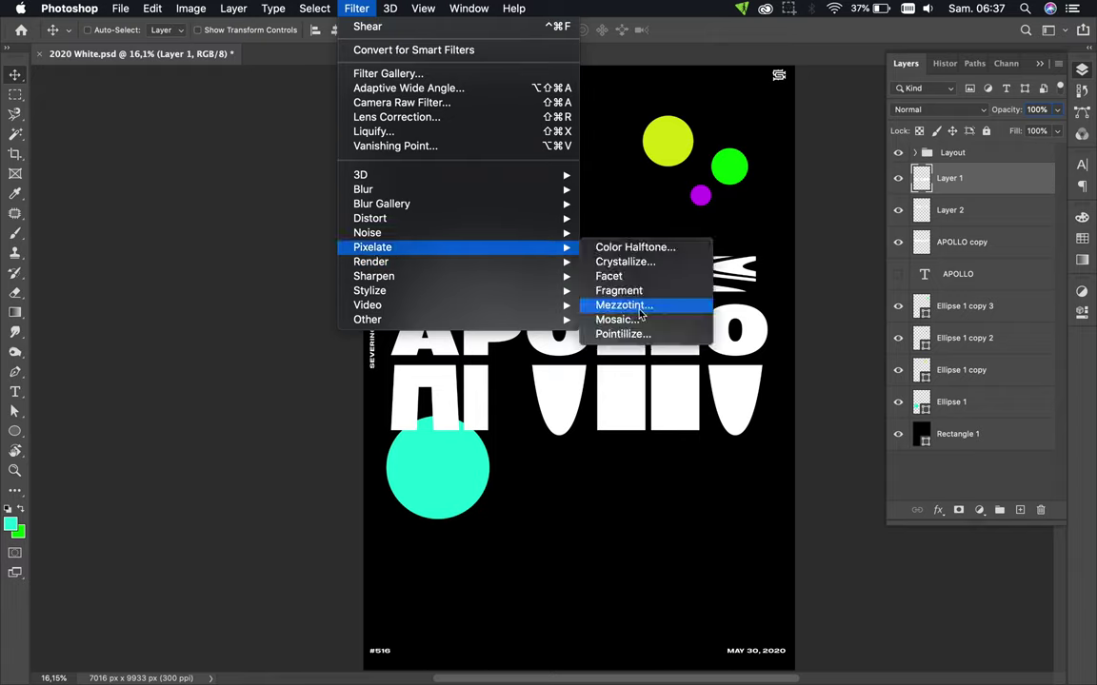
click(478, 27)
key(super+t)
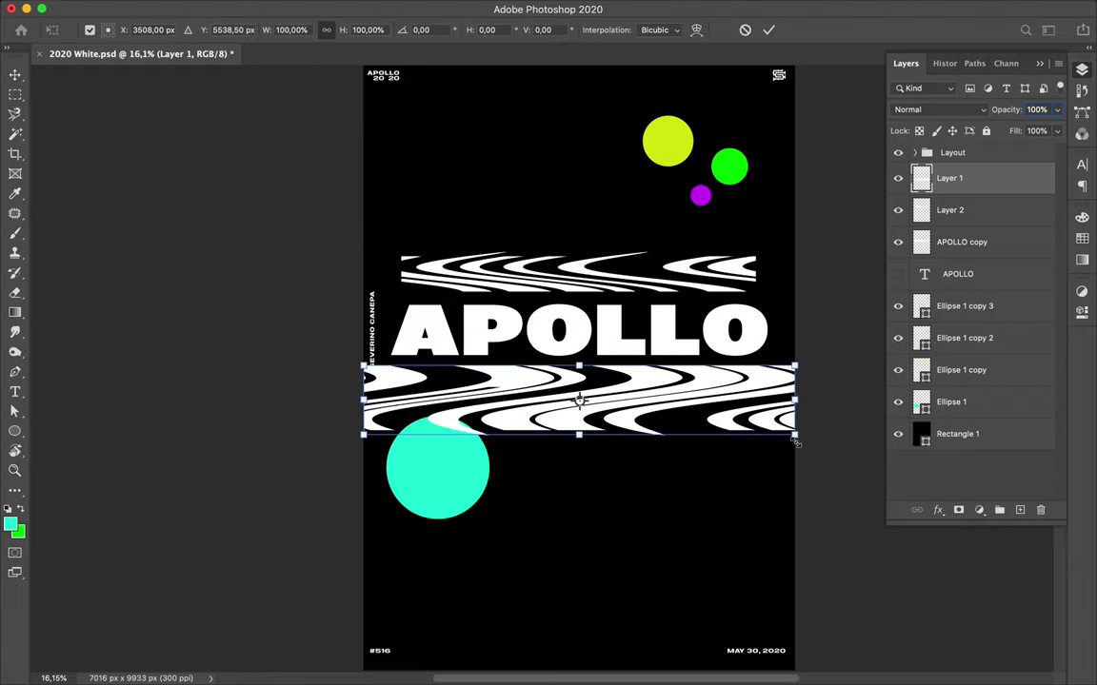
drag(795, 440, 757, 445)
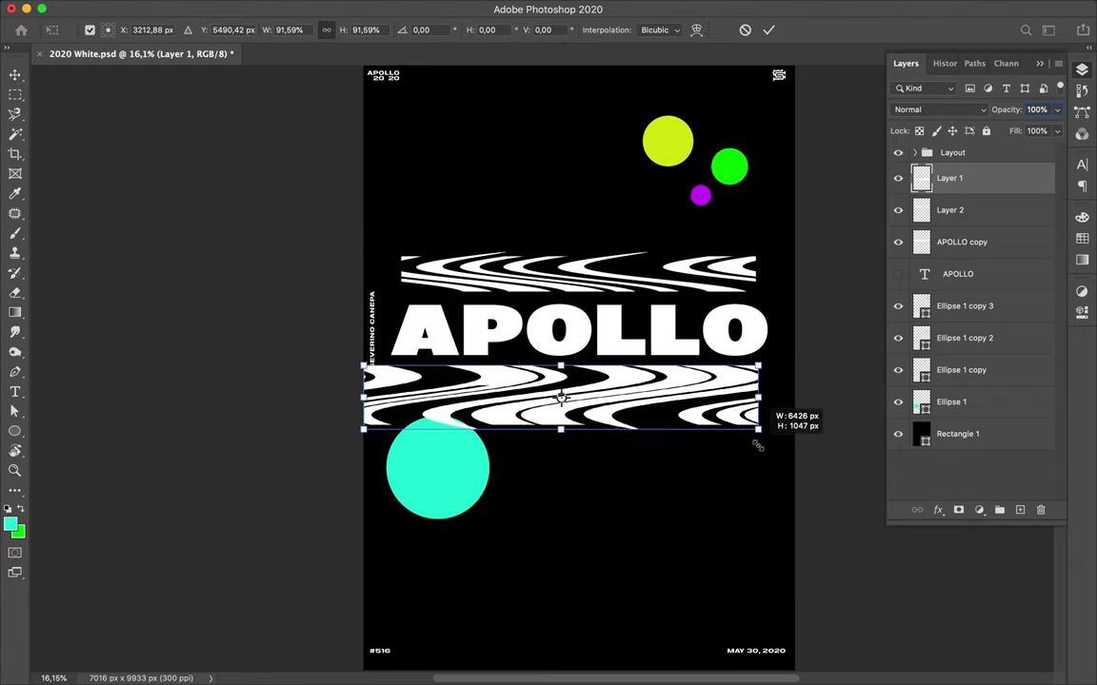
mouse_move(362, 398)
mouse_down()
mouse_move(398, 398)
mouse_move(371, 344)
mouse_move(391, 350)
mouse_up()
key(Return)
Move the purple circle against the last O and the green circle onto the upper strip, and adjust the green fill.
mouse_move(701, 195)
mouse_down()
mouse_move(693, 282)
mouse_move(710, 311)
mouse_up()
mouse_move(747, 159)
mouse_down()
mouse_move(653, 274)
mouse_move(667, 262)
mouse_up()
key(a)
click(230, 32)
click(321, 62)
key(Return)
key(v)
Change the yellow-green circle's fill to a brighter pure yellow.
click(670, 144)
key(a)
click(222, 30)
click(321, 60)
key(Return)
key(v)
Adjust the purple circle's fill and move the yellow circle behind the upper edge of the title's last O.
click(709, 311)
key(a)
click(226, 29)
click(322, 60)
key(Return)
key(v)
drag(673, 147, 752, 289)
Switch to Adobe Illustrator and create a new portrait document.
click(494, 672)
click(212, 198)
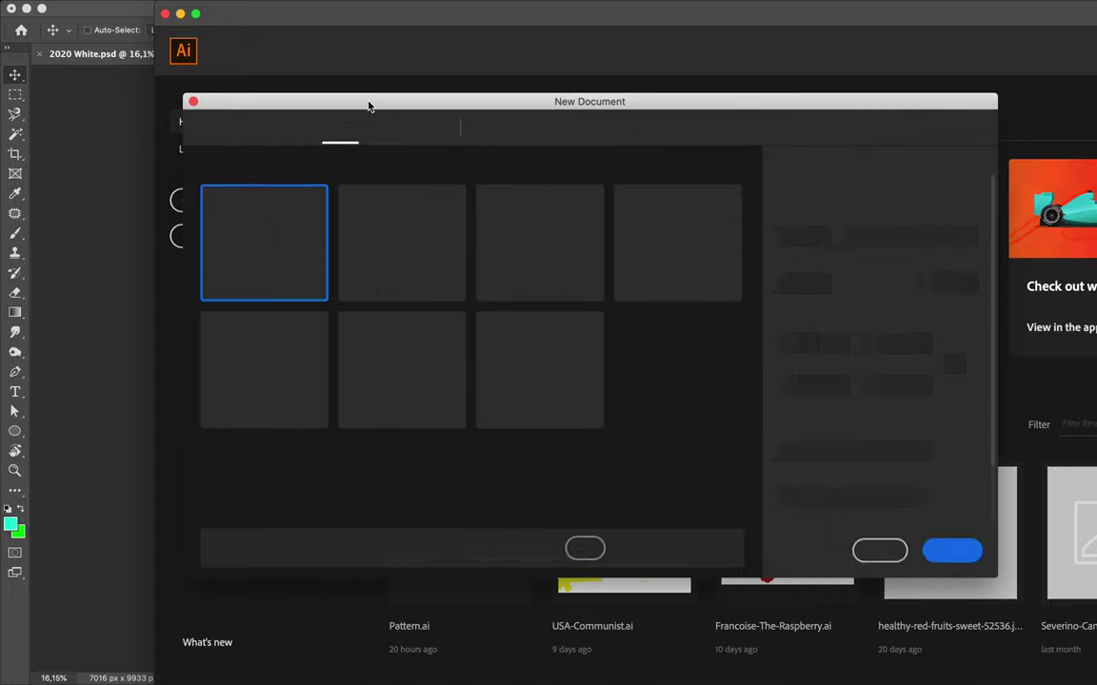
key(Escape)
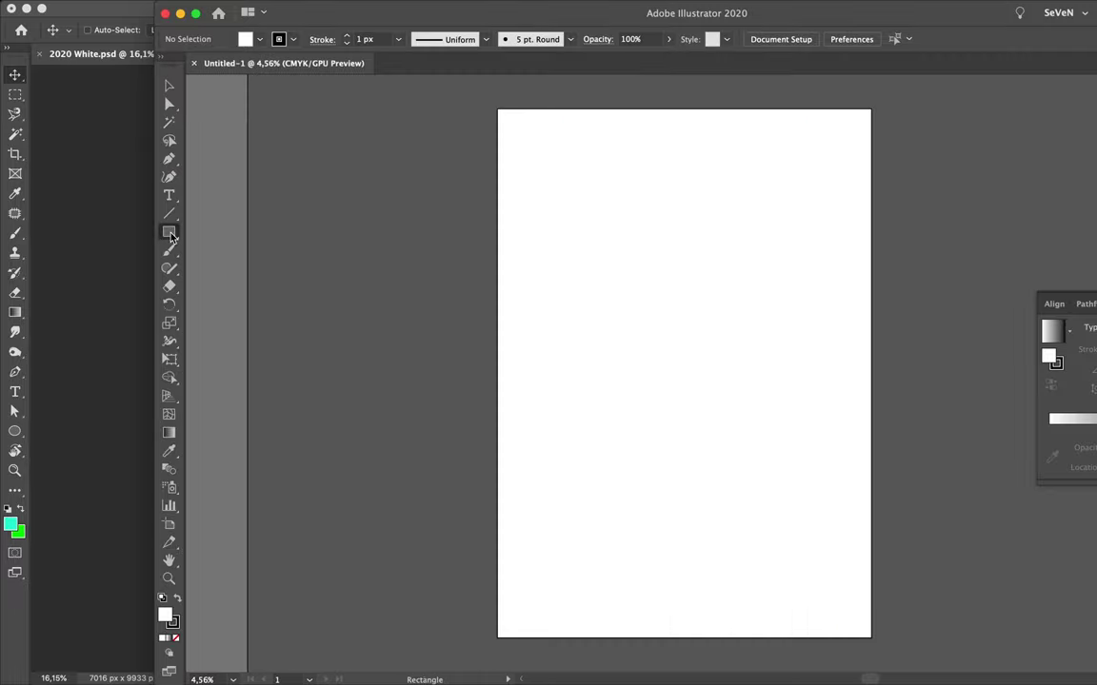
Draw a square grid with the Rectangular Grid tool, adding dividers up to about 20 columns and rows.
drag(171, 219, 205, 244)
drag(562, 190, 893, 519)
key(Right)
key(Right)
key(Right)
key(Right)
key(Right)
key(Right)
key(Right)
key(Right)
key(Right)
key(Right)
key(Right)
key(Up)
key(Up)
key(Up)
key(Up)
key(Up)
key(Up)
key(Up)
key(Up)
key(Up)
key(Up)
Reposition the grid on the artboard and give it a white 1 px stroke with no fill.
key(v)
drag(862, 444, 790, 407)
double_click(172, 621)
click(1060, 450)
click(398, 39)
click(347, 44)
click(348, 45)
click(348, 45)
Try placing the Illustrator grid in the Photoshop poster as a full-width vector smart object.
drag(487, 234, 121, 287)
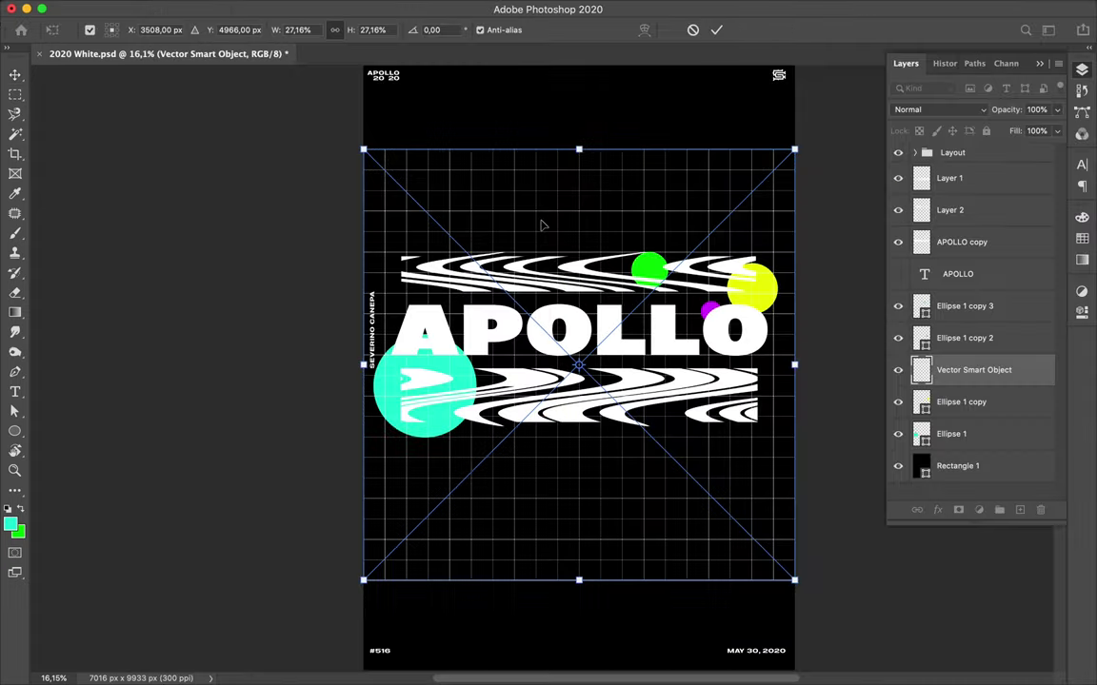
key(Return)
scroll(540, 225, up, 4)
key(Delete)
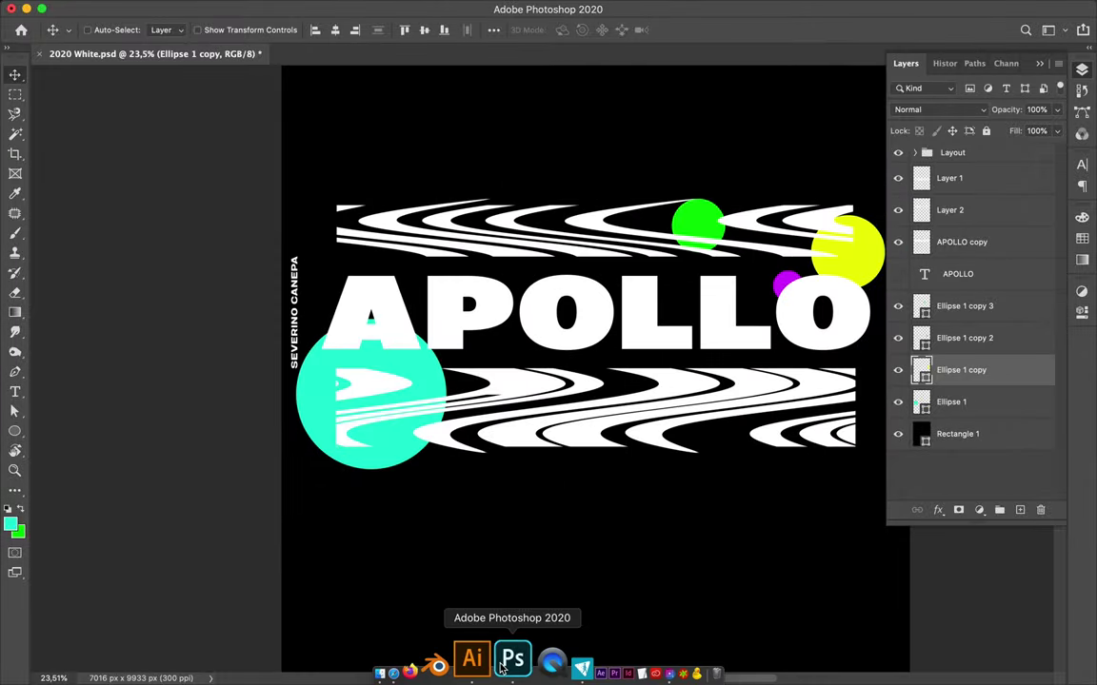
Bring the grid from Illustrator into the Photoshop poster again and scale it to the width of the wavy strips.
click(475, 658)
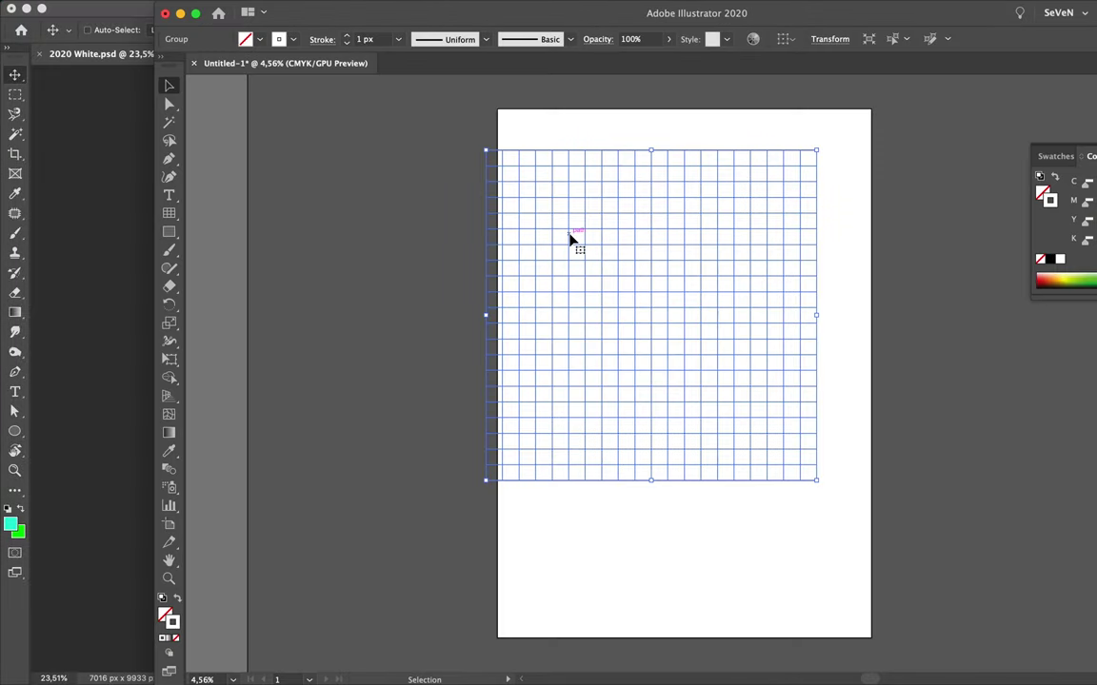
drag(571, 240, 123, 257)
scroll(587, 164, down, 1)
key(Return)
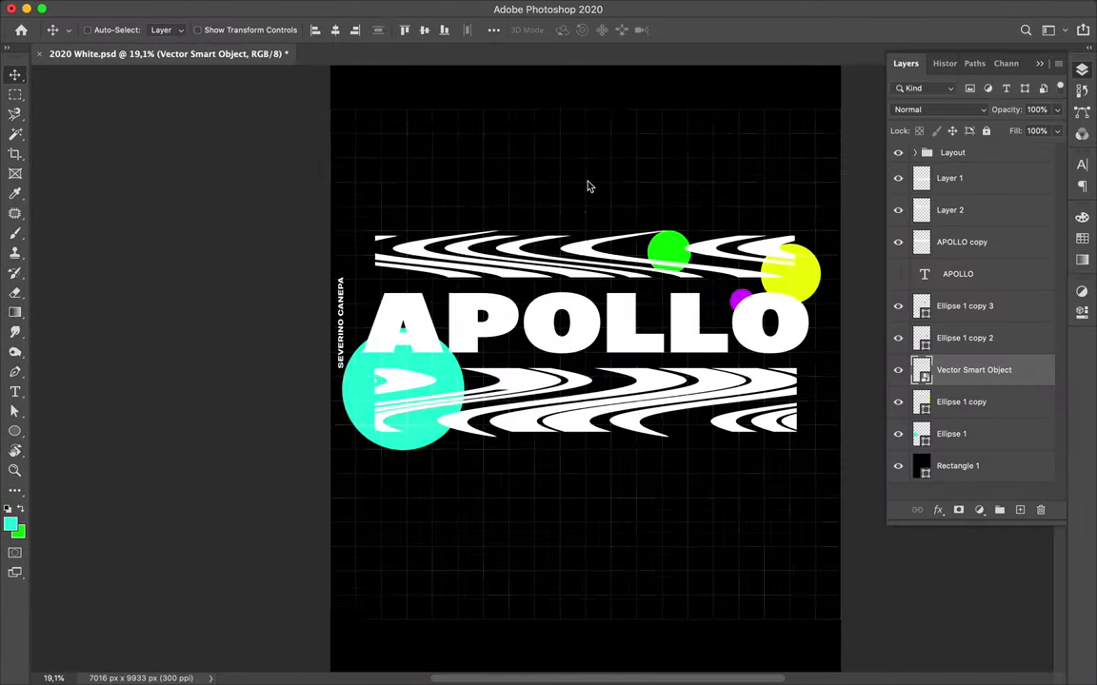
scroll(590, 186, down, 1)
key(ctrl+t)
drag(793, 142, 765, 181)
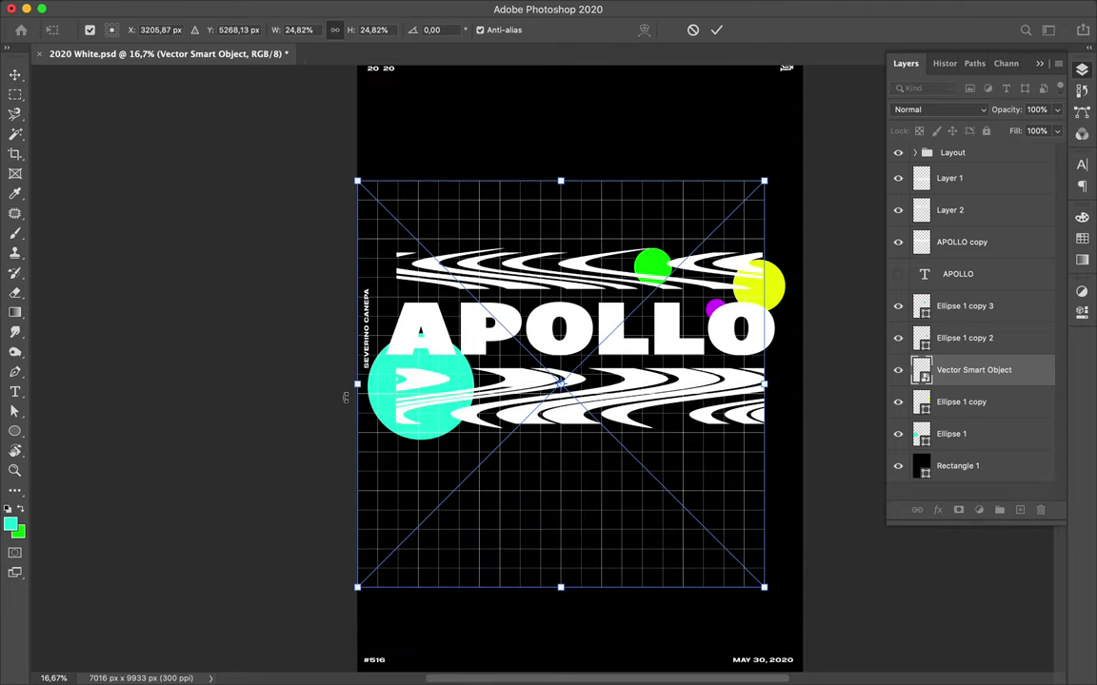
drag(357, 384, 401, 387)
key(Return)
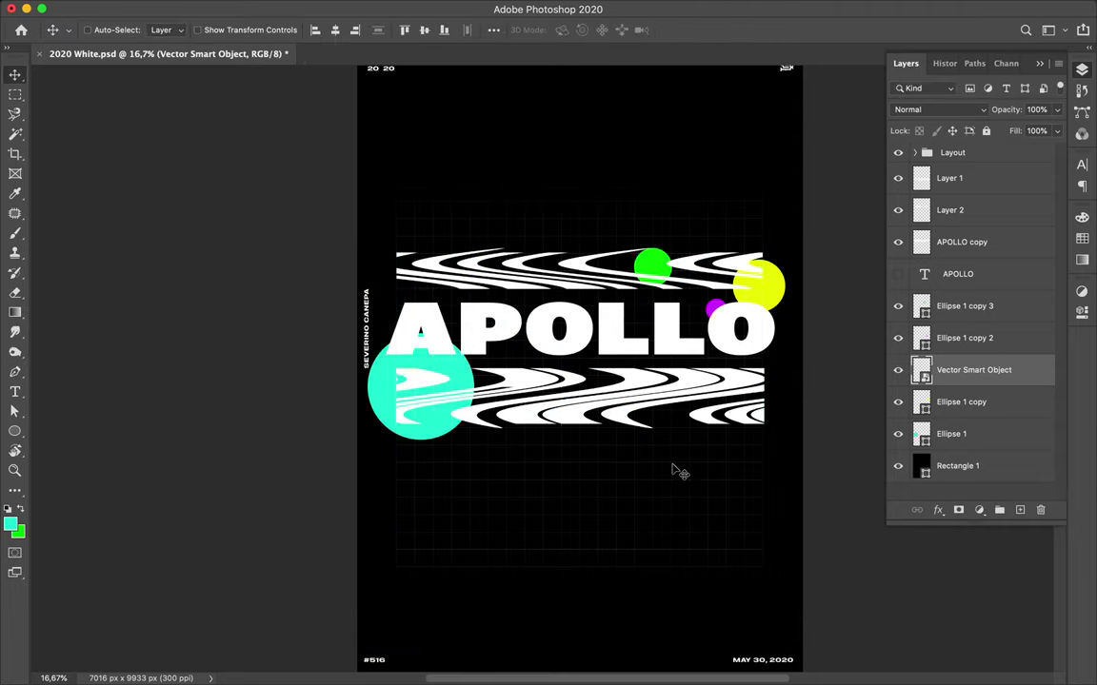
Place a fresh copy of the Illustrator grid in the Photoshop poster and delete the earlier grid layer.
key(super+Tab)
drag(602, 228, 429, 218)
key(Return)
click(869, 407)
key(Delete)
Scale the newly placed grid layer down from the full poster width to the width of the wavy strips.
key(super+t)
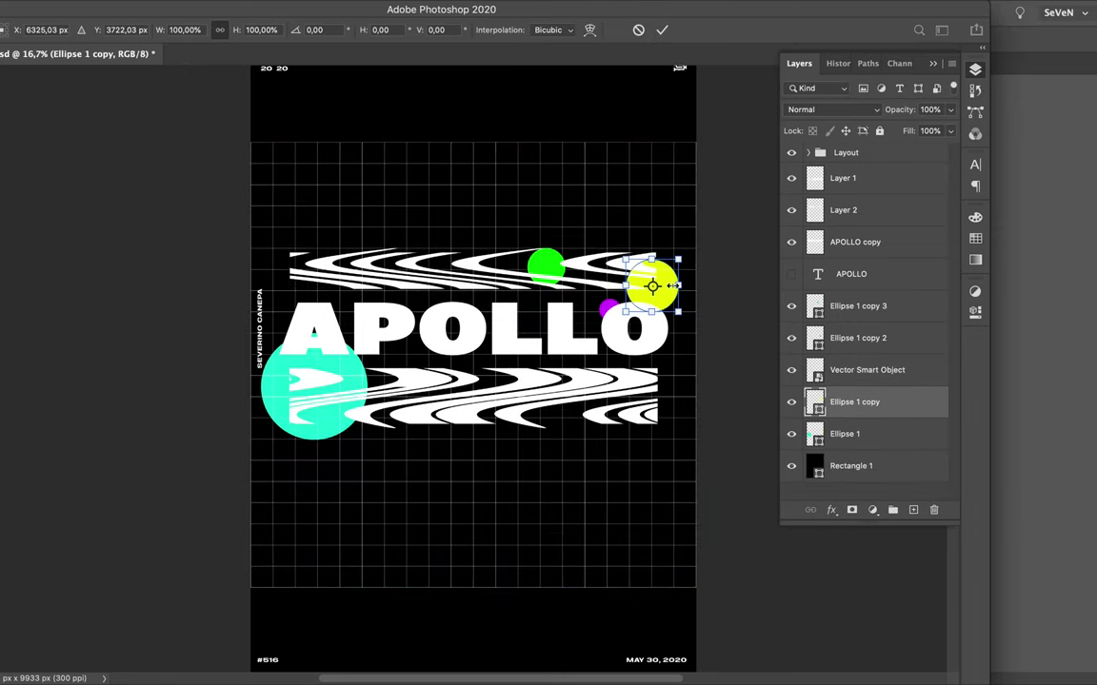
click(844, 370)
key(super+t)
drag(251, 365, 290, 364)
key(Return)
Start a Warp transform on the grid layer and bulge its upper edge upward near the left corner.
key(super+t)
ctrl+click(418, 206)
click(399, 228)
ctrl+click(450, 221)
click(419, 254)
drag(420, 253, 419, 253)
right_click(853, 369)
key(Escape)
right_click(567, 214)
click(590, 313)
drag(414, 184, 434, 140)
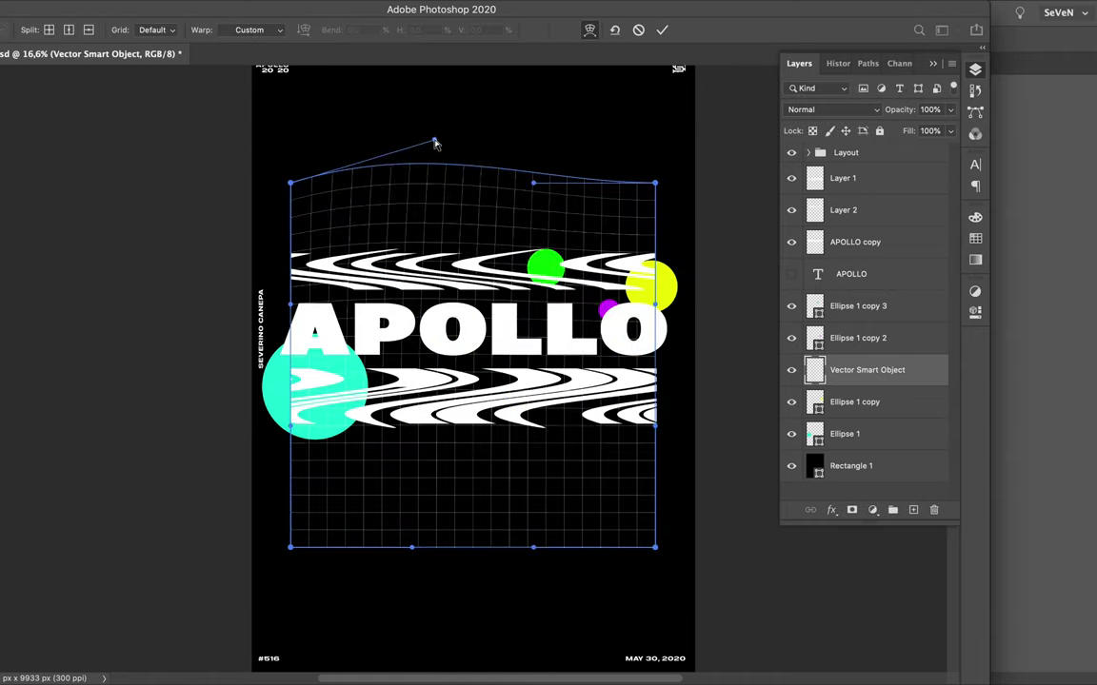
Pull the grid's lower corners and upper-right corner out of square and bend the bottom, top and right edges into curves.
drag(290, 547, 306, 609)
drag(390, 592, 400, 445)
drag(657, 550, 551, 535)
drag(654, 181, 602, 85)
drag(549, 179, 543, 217)
mouse_move(613, 249)
mouse_down()
mouse_move(627, 246)
mouse_move(623, 233)
mouse_up()
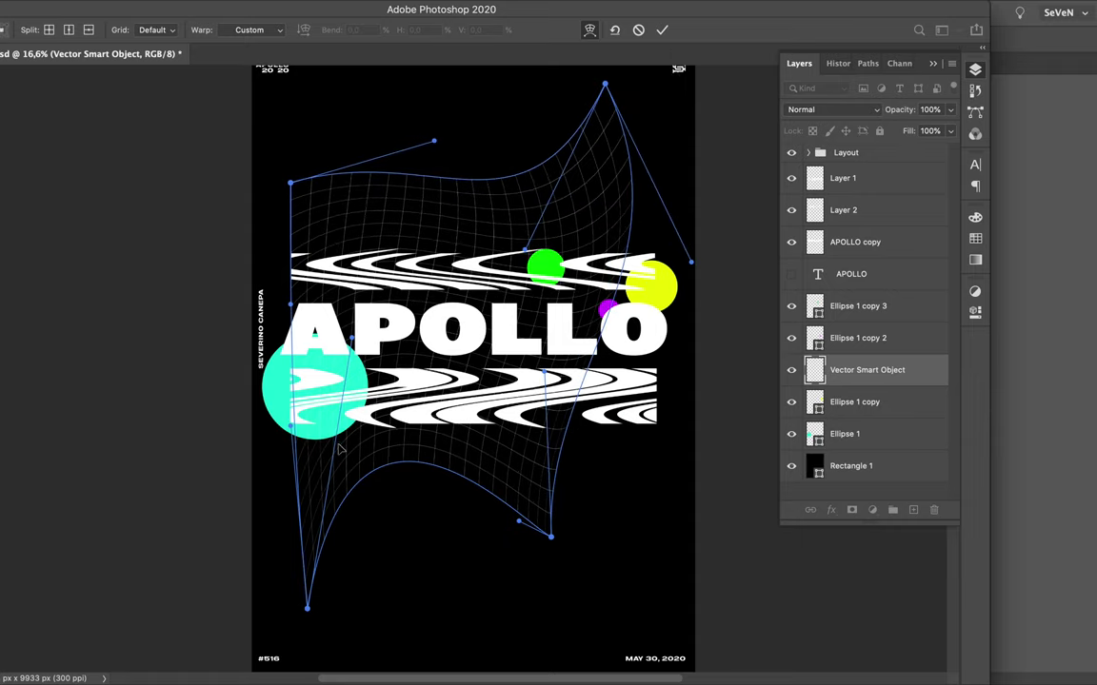
Reshape the grid's warp by pulling its lower and upper-left corners inward, adjusting the edge curves, and commit the warp.
drag(297, 428, 326, 419)
drag(344, 362, 349, 315)
drag(436, 387, 439, 423)
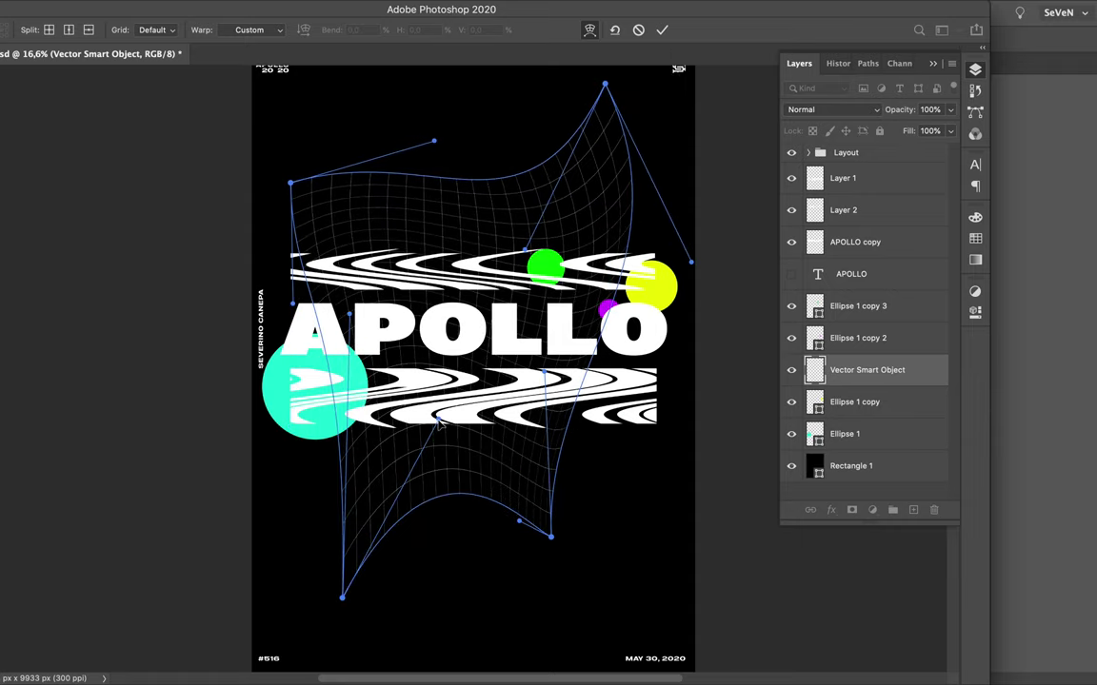
drag(552, 536, 604, 566)
drag(544, 372, 556, 470)
drag(390, 231, 384, 215)
drag(291, 182, 344, 161)
drag(342, 596, 351, 532)
mouse_move(439, 423)
mouse_down()
mouse_move(434, 465)
mouse_move(425, 425)
mouse_up()
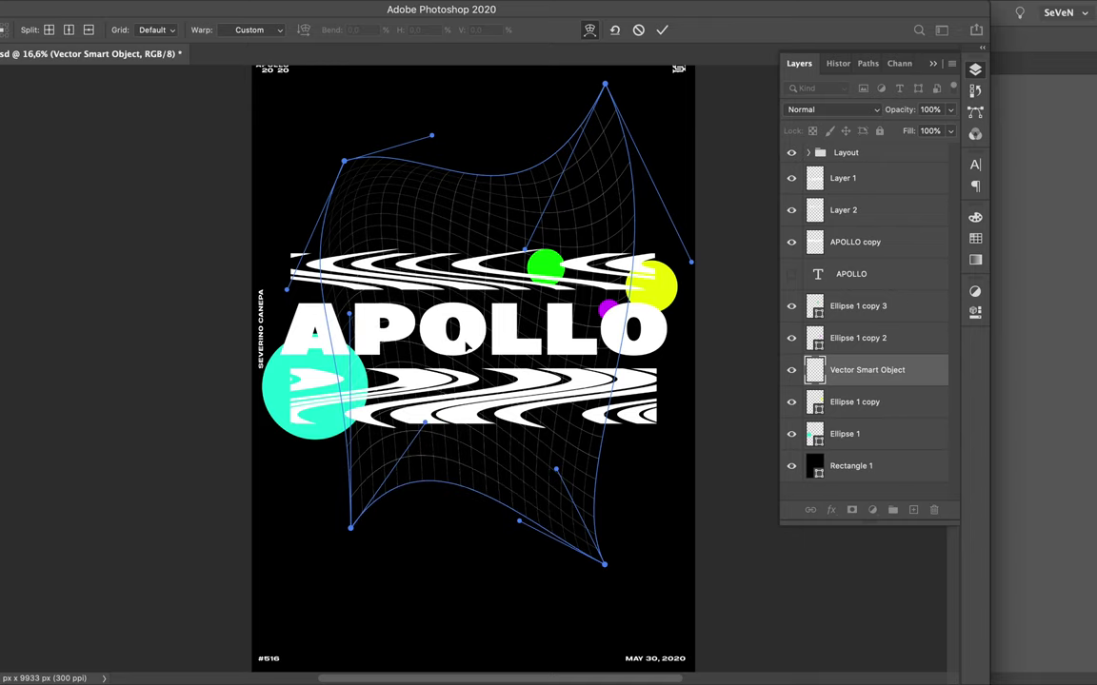
key(Return)
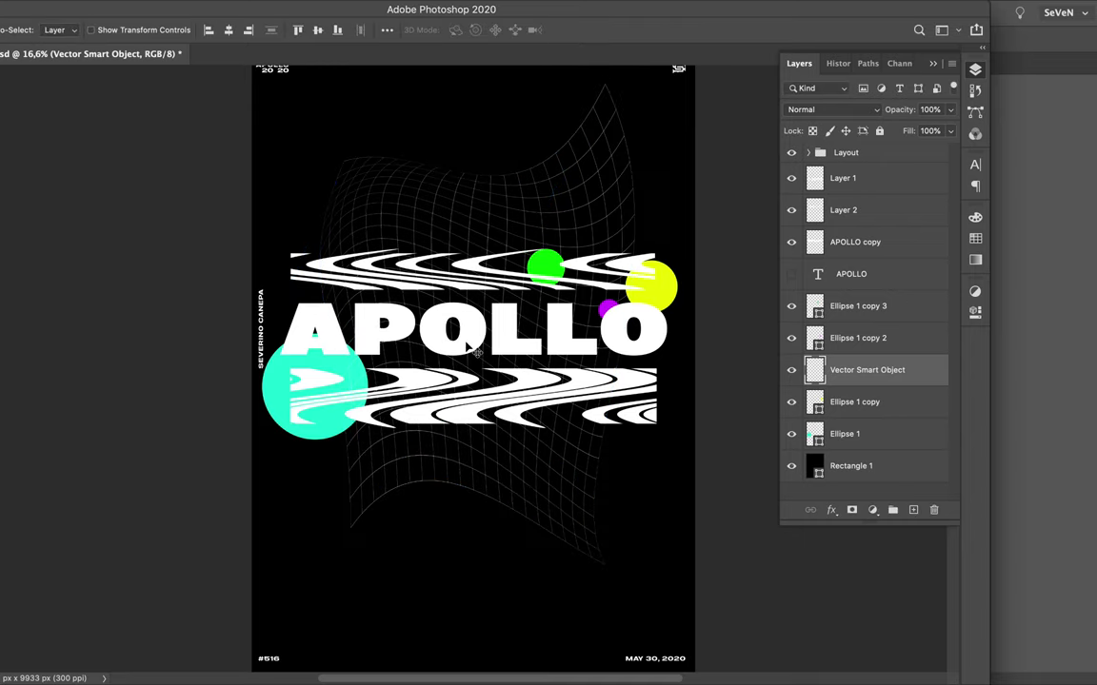
Move the warped grid up and toward the left margin, and scale it down to about half the poster's width.
drag(497, 198, 455, 141)
key(super+0)
key(super+t)
drag(539, 285, 455, 283)
key(Return)
Add a new layer above the turquoise circle and set up a Soft Round brush at 508 px with 0% hardness.
click(264, 382)
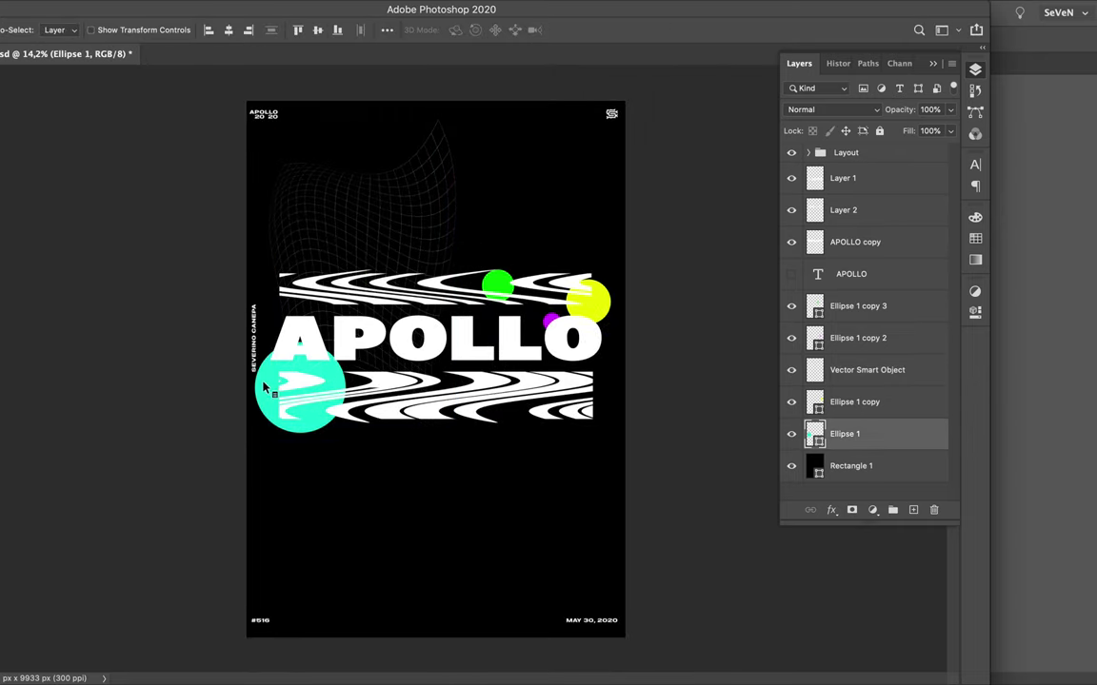
key(b)
click(107, 35)
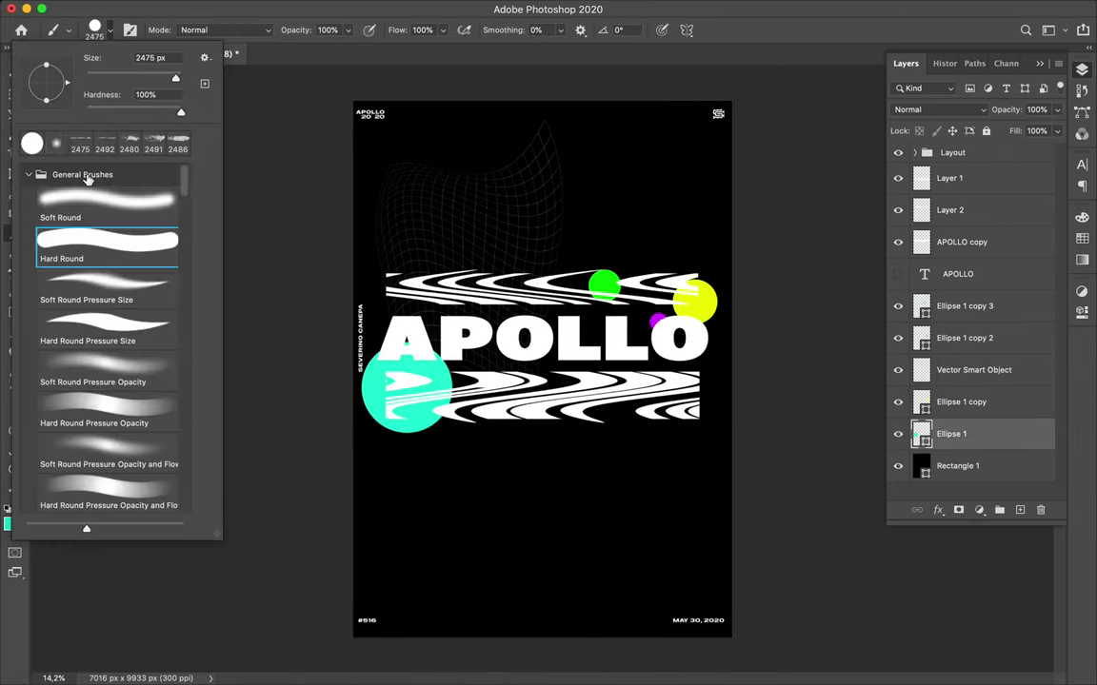
click(1020, 511)
click(110, 32)
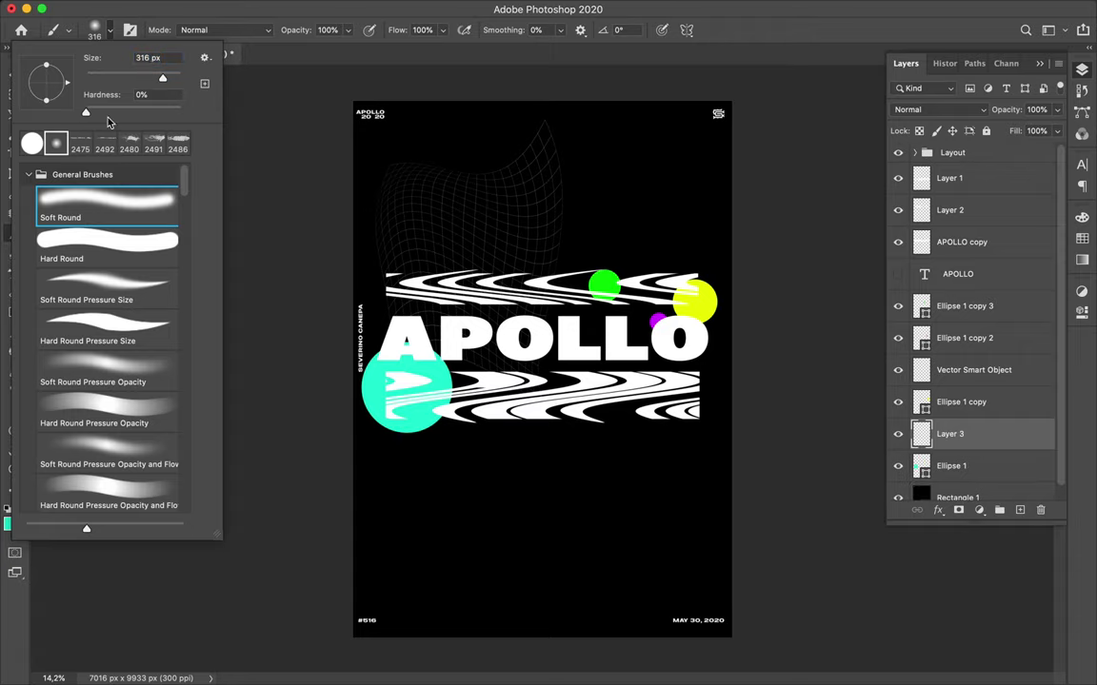
drag(170, 84, 175, 83)
key(Return)
Paint a wide, soft-edged turquoise block across the empty lower part of the poster.
mouse_move(421, 509)
mouse_down()
mouse_move(502, 550)
mouse_move(594, 497)
mouse_move(534, 482)
mouse_move(485, 539)
mouse_up()
mouse_move(583, 561)
mouse_down()
mouse_move(647, 537)
mouse_move(447, 512)
mouse_up()
drag(660, 572, 405, 491)
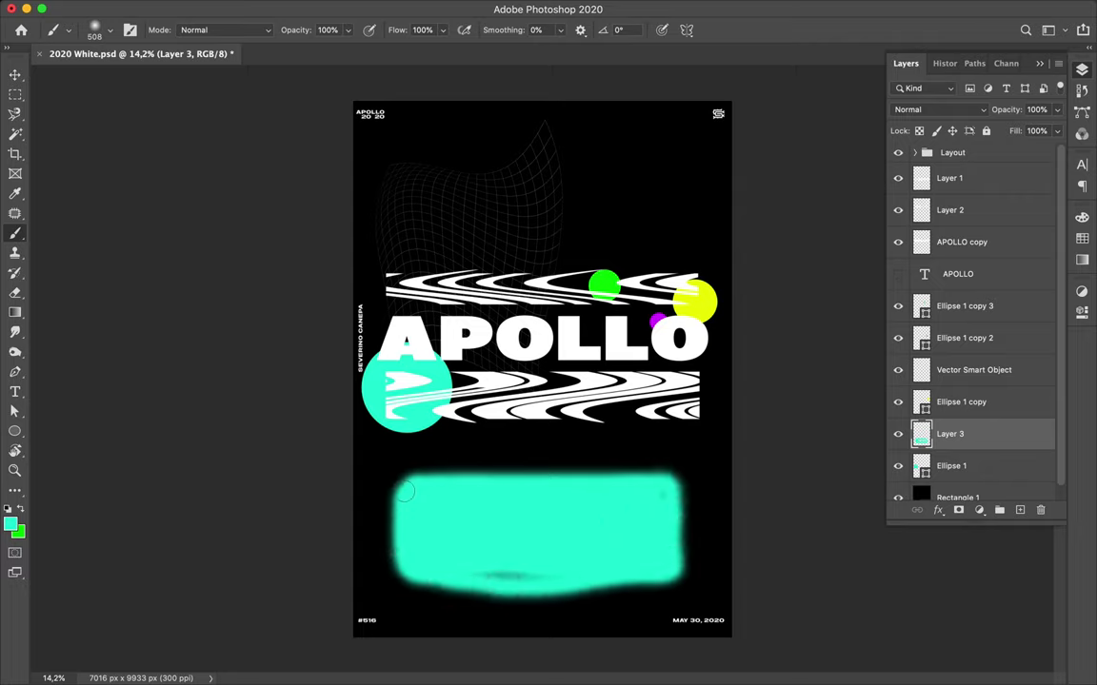
Sample the yellow, purple and green circles and paint a band of each colour over the turquoise block.
alt+click(693, 306)
mouse_move(579, 575)
mouse_down()
mouse_move(669, 486)
mouse_move(630, 559)
mouse_up()
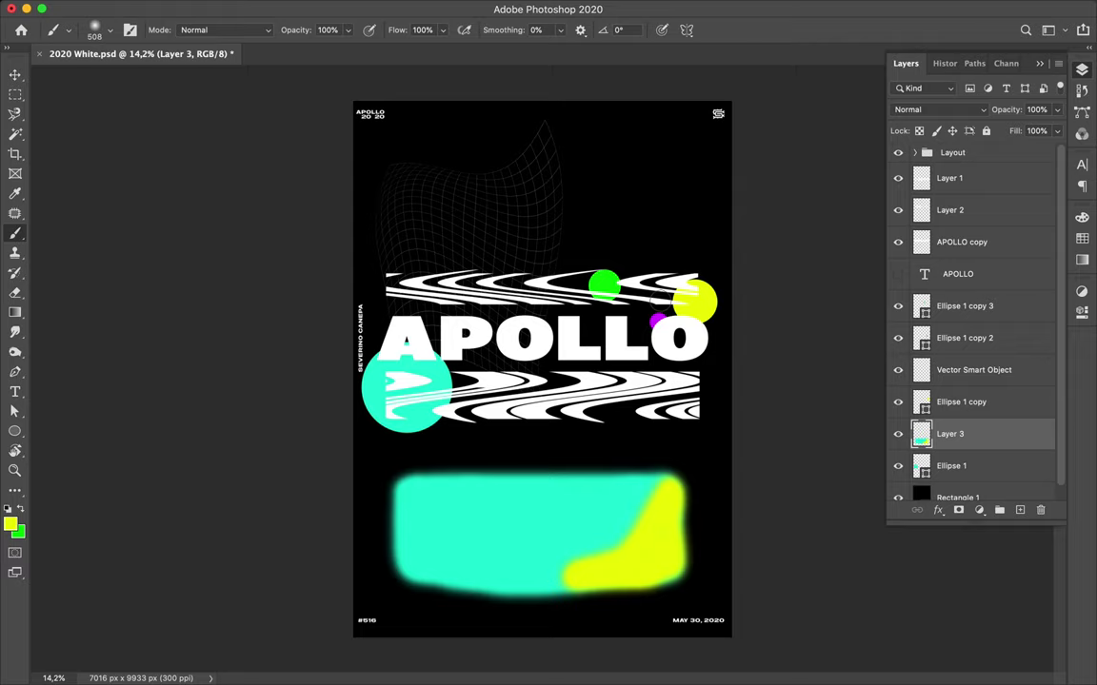
key(i)
key(b)
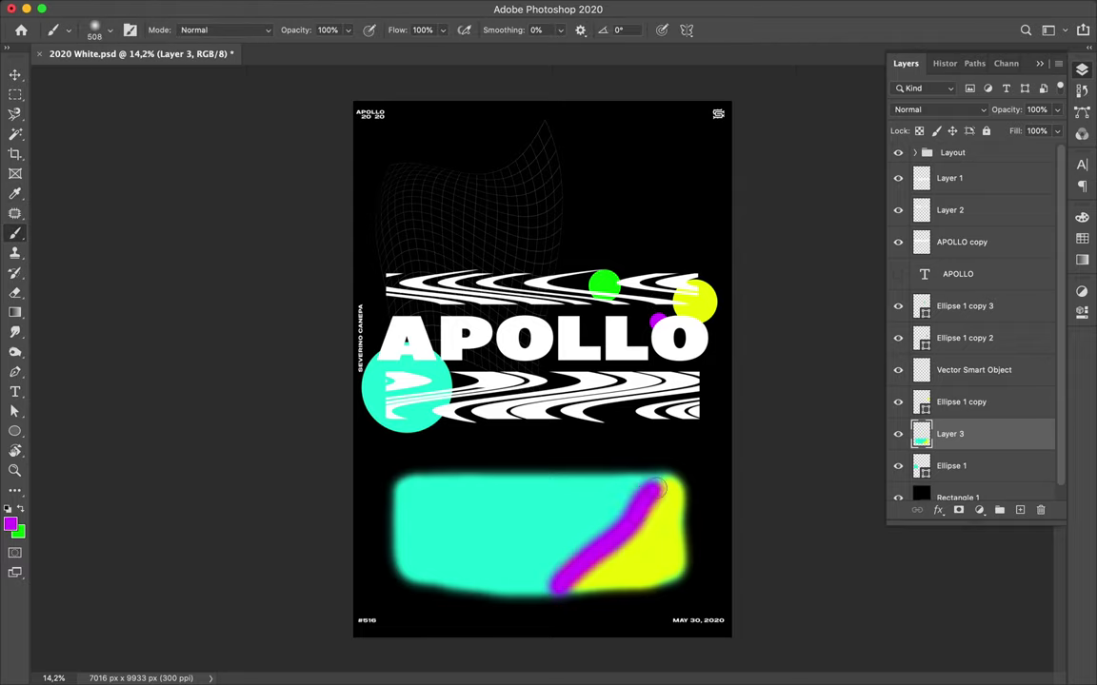
drag(655, 488, 539, 538)
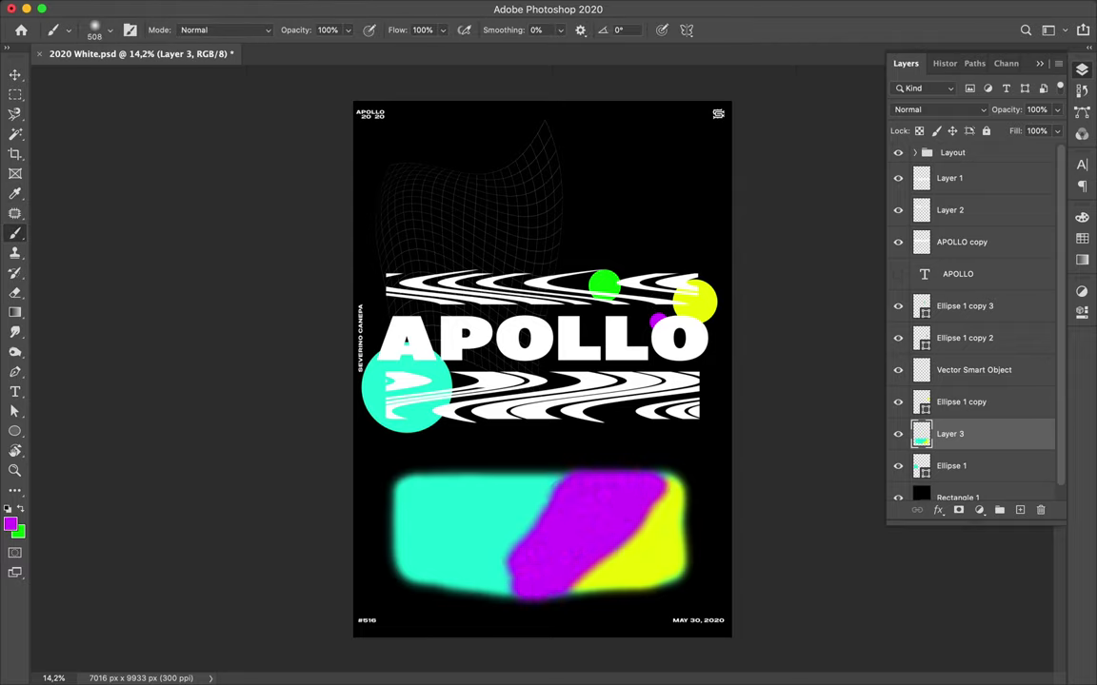
alt+click(604, 288)
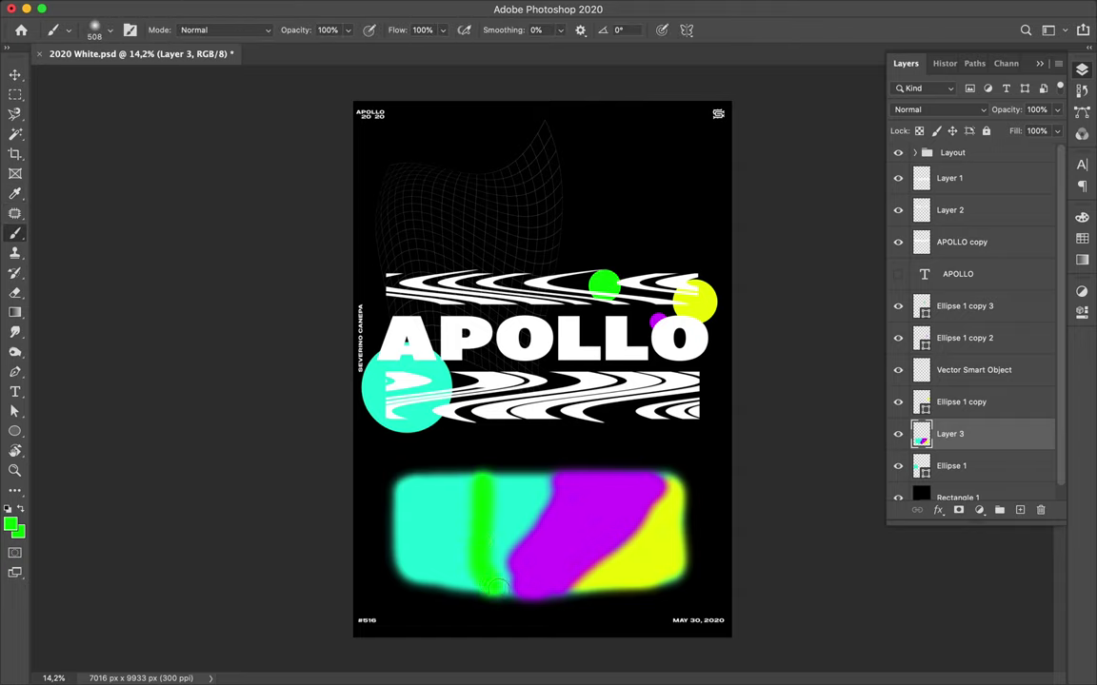
Try to copy a rectangular selection of the painted block onto its own layer and hide the original layer.
key(v)
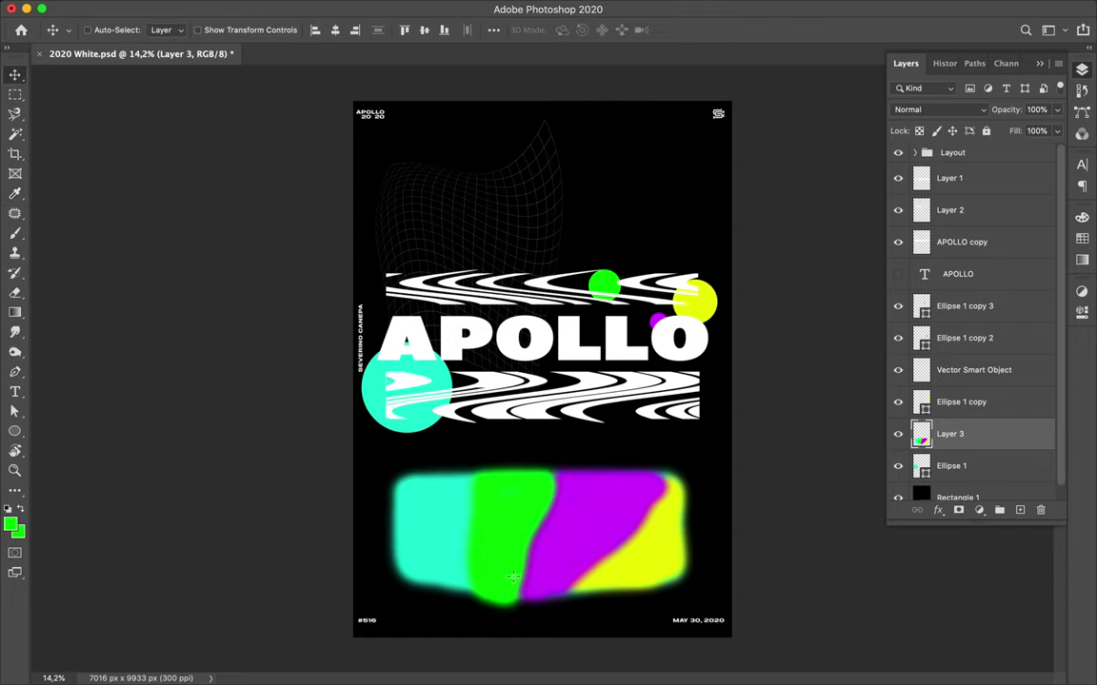
key(m)
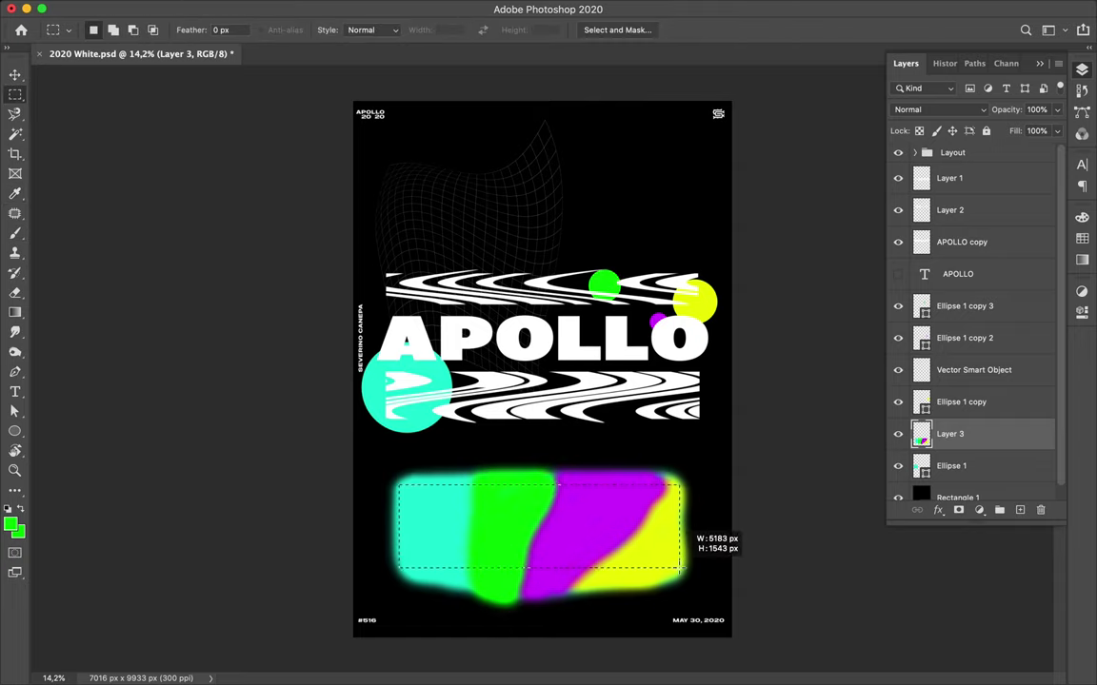
click(898, 466)
key(v)
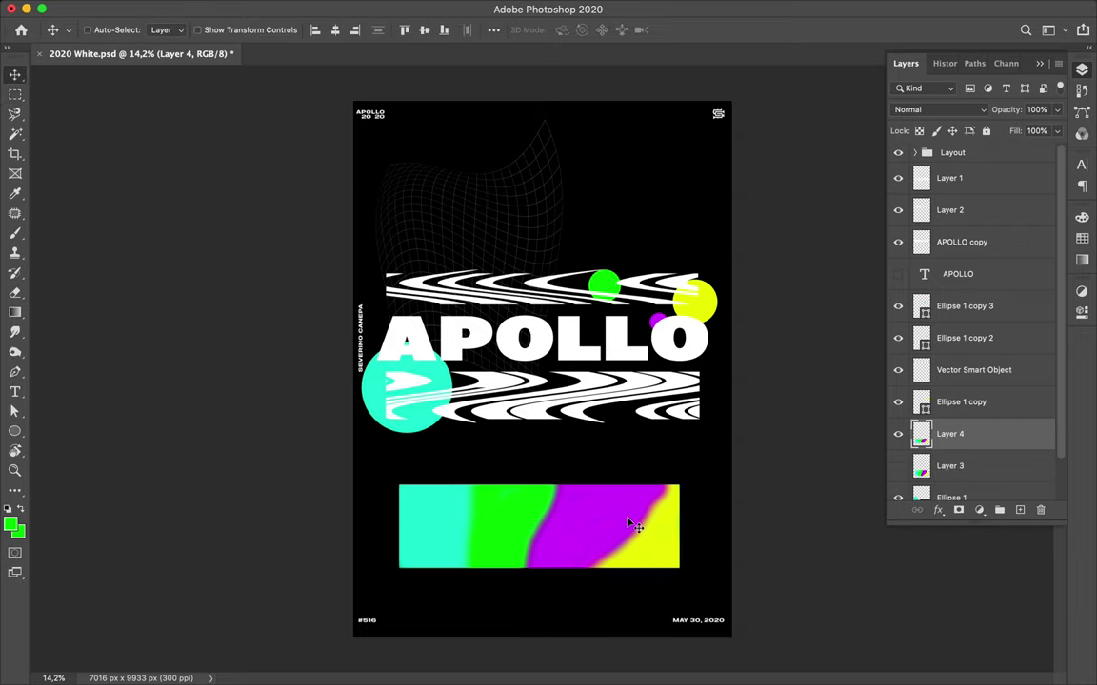
key(ctrl+z)
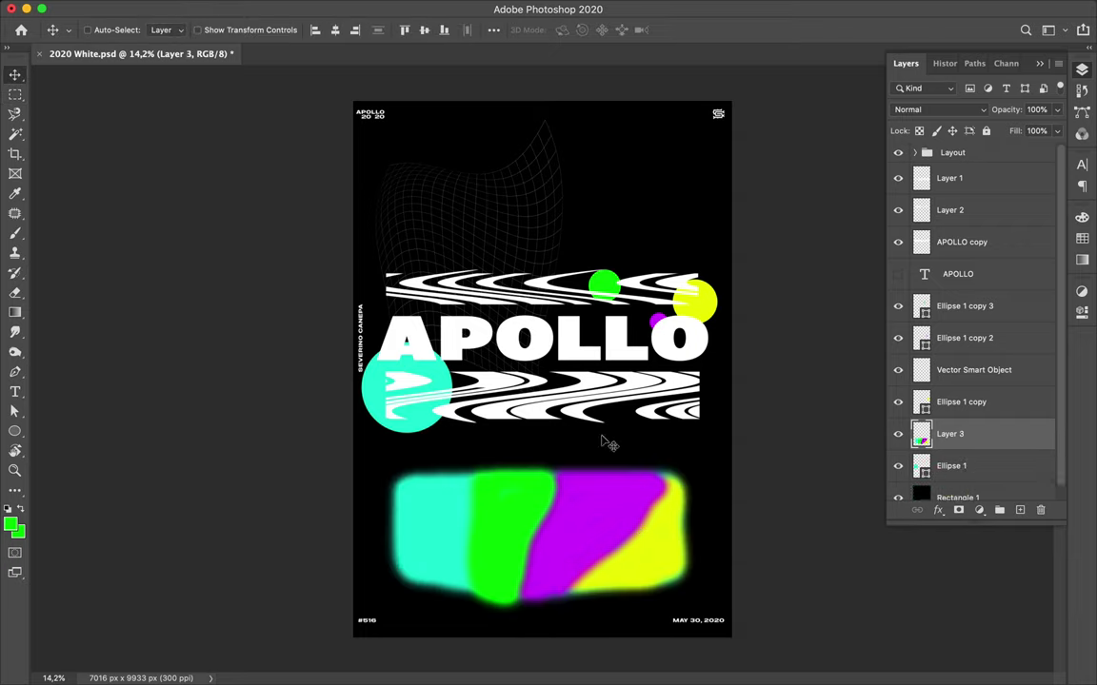
Draw a rectangle shape over the painted block, just inside its soft edges.
key(u)
right_click(17, 436)
click(69, 428)
click(219, 31)
click(134, 58)
click(400, 484)
drag(679, 574, 677, 574)
Arrange the new rectangle beneath the painted Layer 3 and clip Layer 3 to it.
click(1081, 69)
drag(963, 465, 964, 417)
alt+click(956, 449)
Try to swirl the painted colour bands into a marbled pattern using Liquify with a brush size of 1146.
click(372, 5)
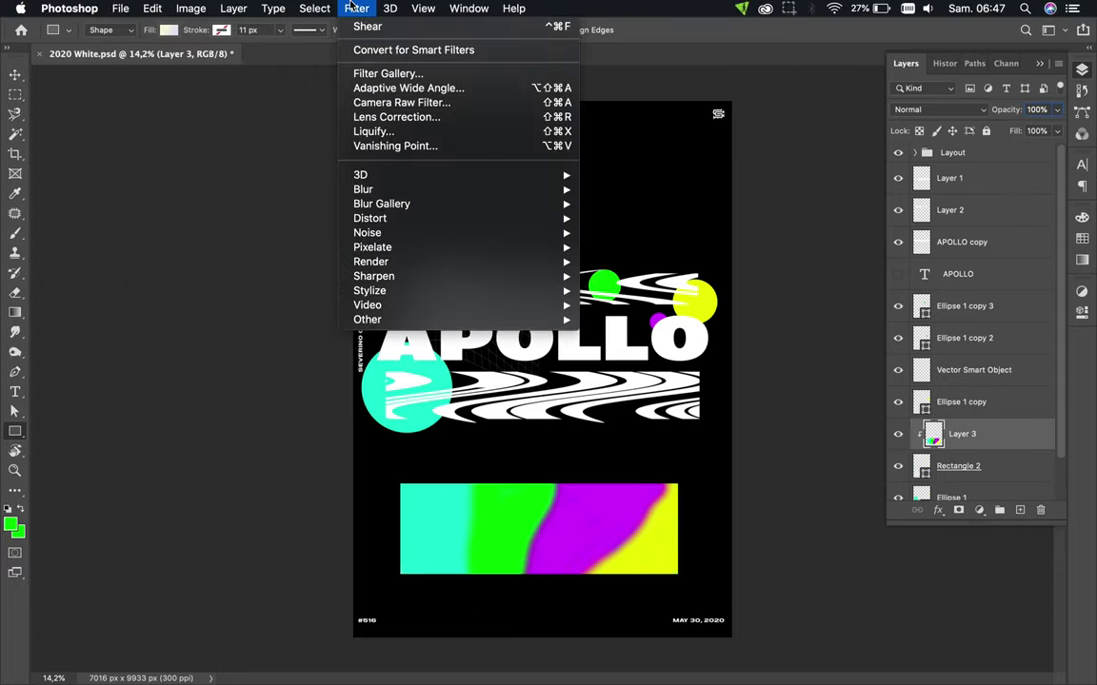
mouse_move(401, 248)
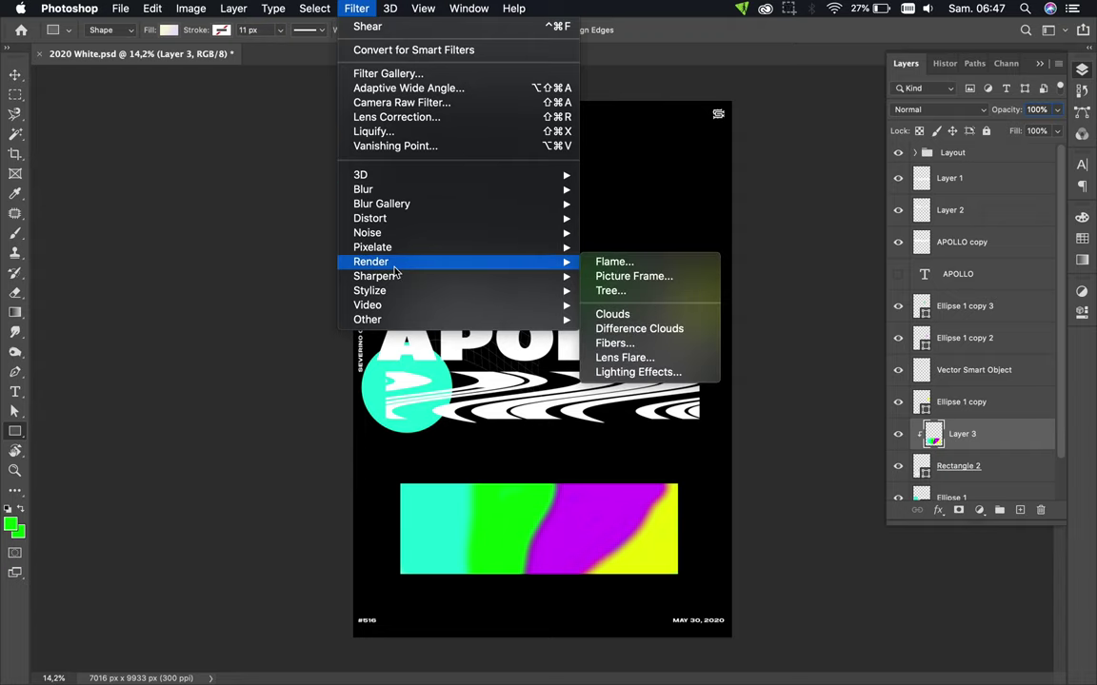
click(373, 132)
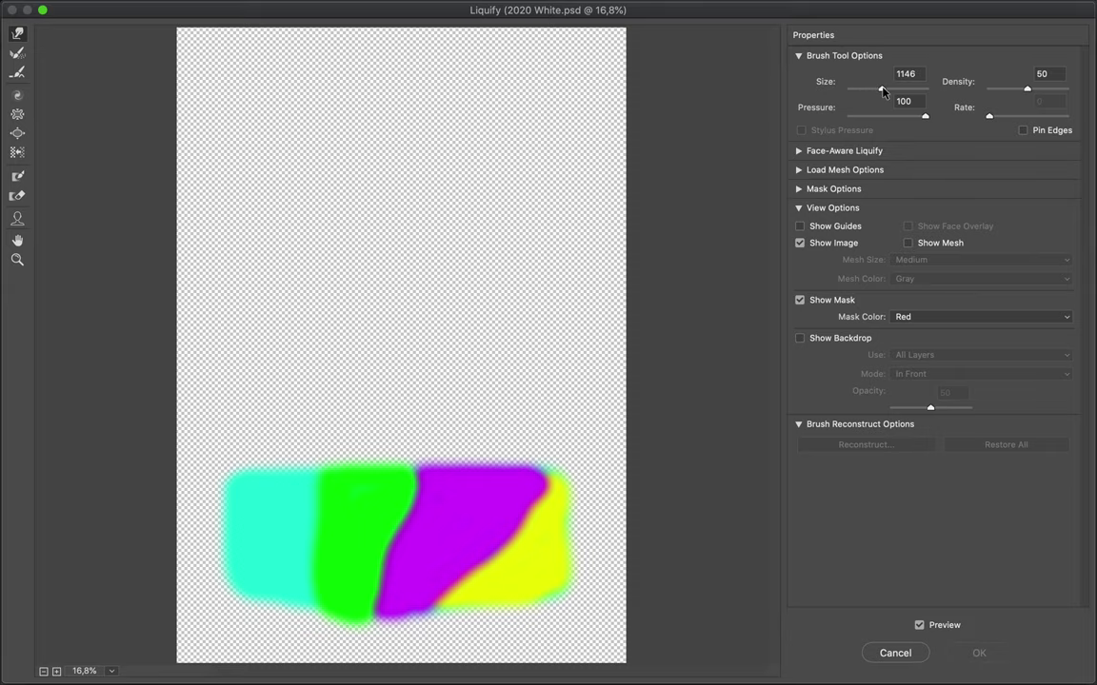
mouse_move(384, 455)
mouse_down()
mouse_move(560, 570)
mouse_move(271, 617)
mouse_up()
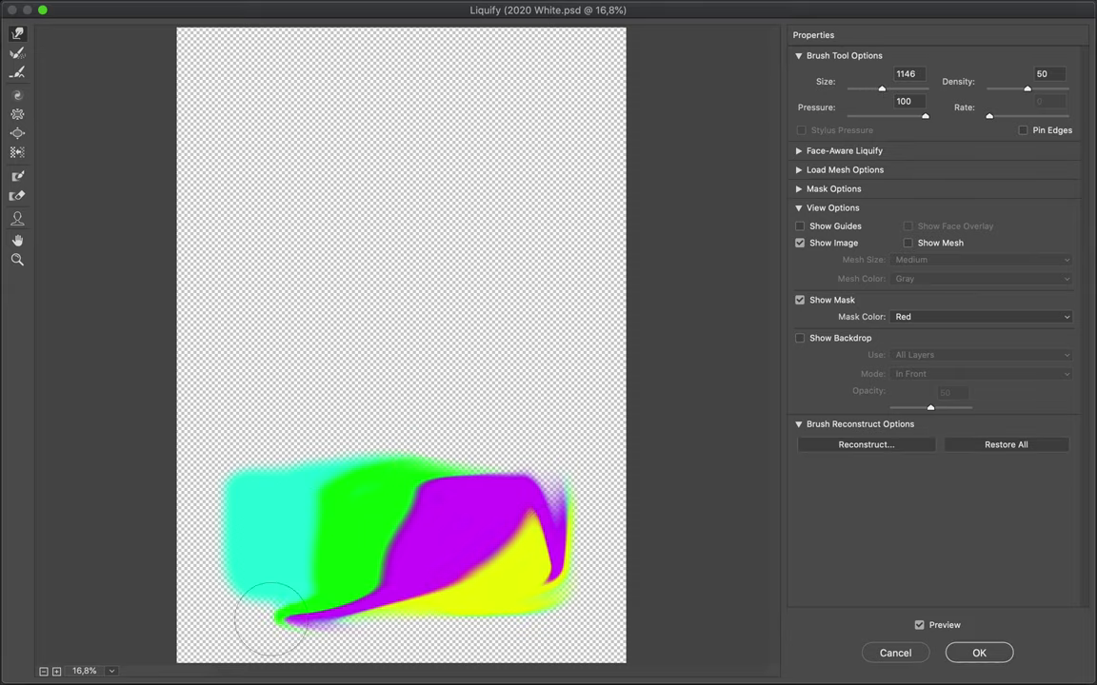
mouse_move(217, 504)
mouse_down()
mouse_move(595, 509)
mouse_move(183, 599)
mouse_move(367, 547)
mouse_up()
mouse_move(456, 589)
mouse_down()
mouse_move(224, 495)
mouse_move(405, 410)
mouse_up()
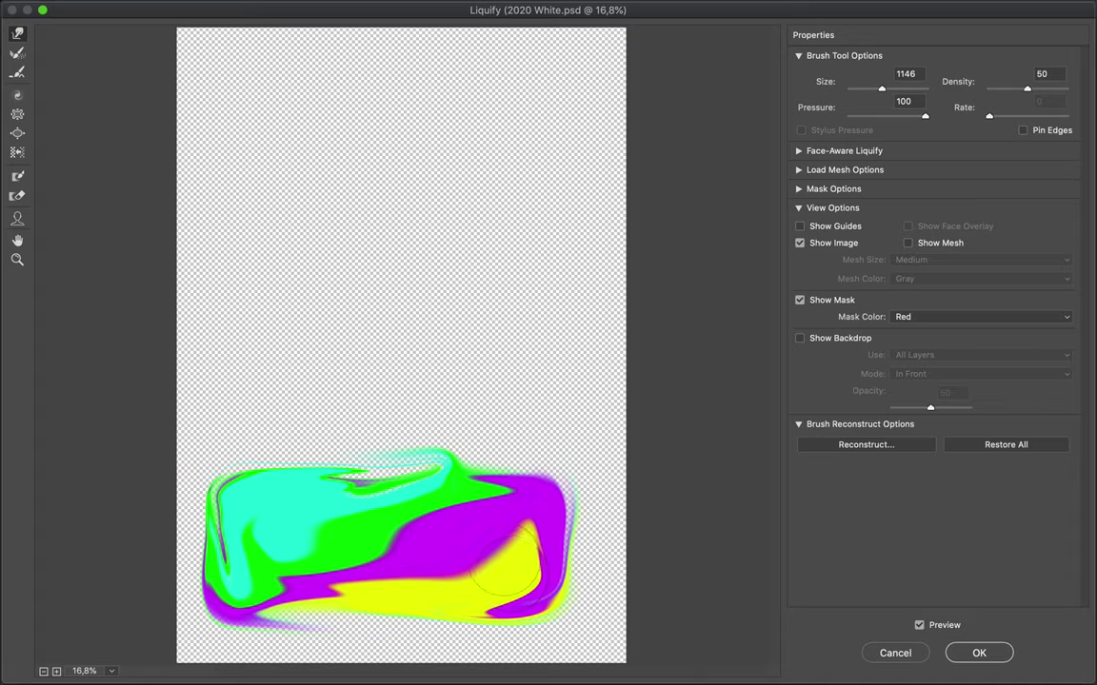
drag(502, 569, 282, 514)
mouse_move(291, 612)
mouse_down()
mouse_move(298, 497)
mouse_move(449, 549)
mouse_up()
mouse_move(321, 498)
mouse_down()
mouse_move(508, 541)
mouse_move(374, 549)
mouse_move(293, 505)
mouse_up()
mouse_move(436, 614)
mouse_down()
mouse_move(295, 533)
mouse_move(381, 448)
mouse_move(457, 533)
mouse_move(315, 495)
mouse_up()
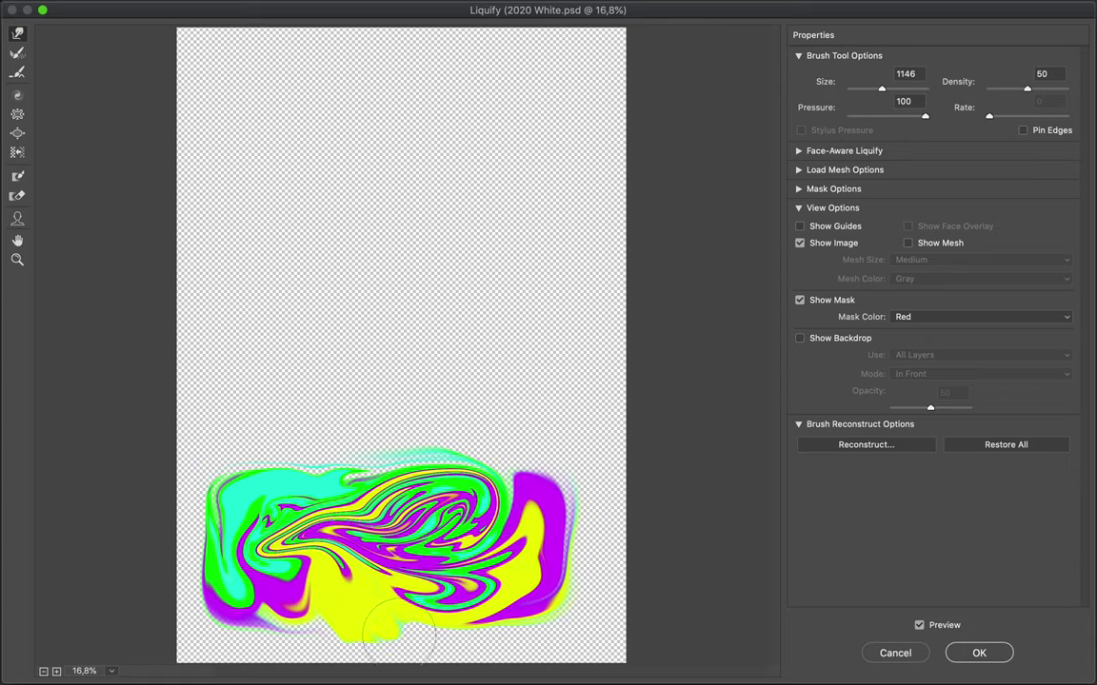
drag(528, 457, 481, 419)
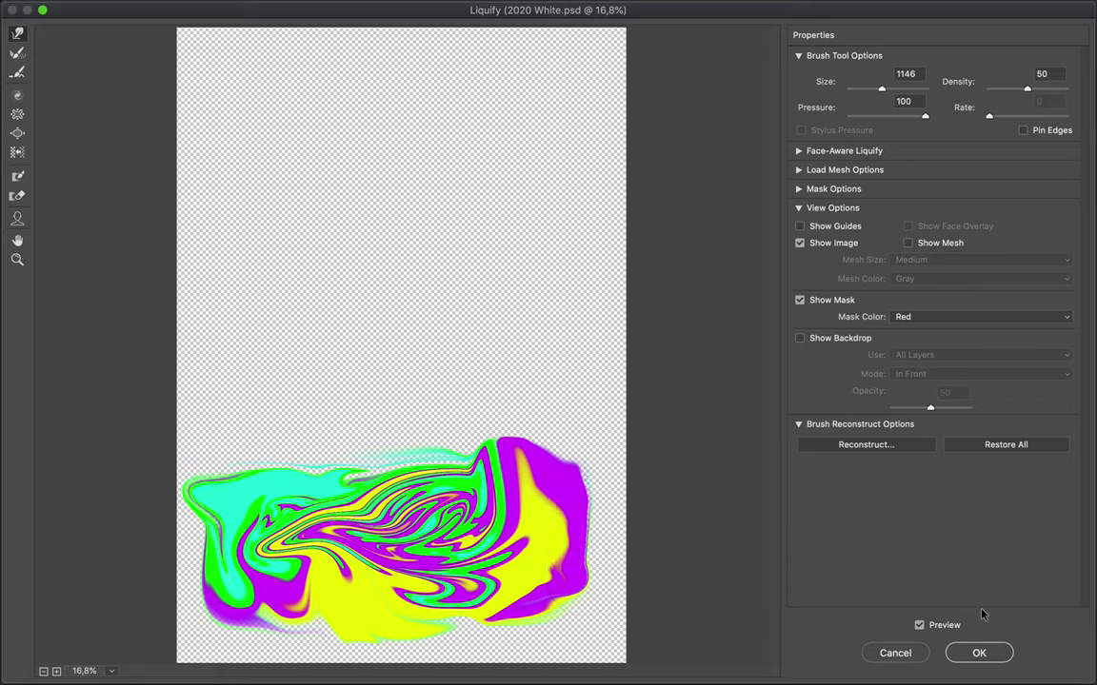
click(980, 653)
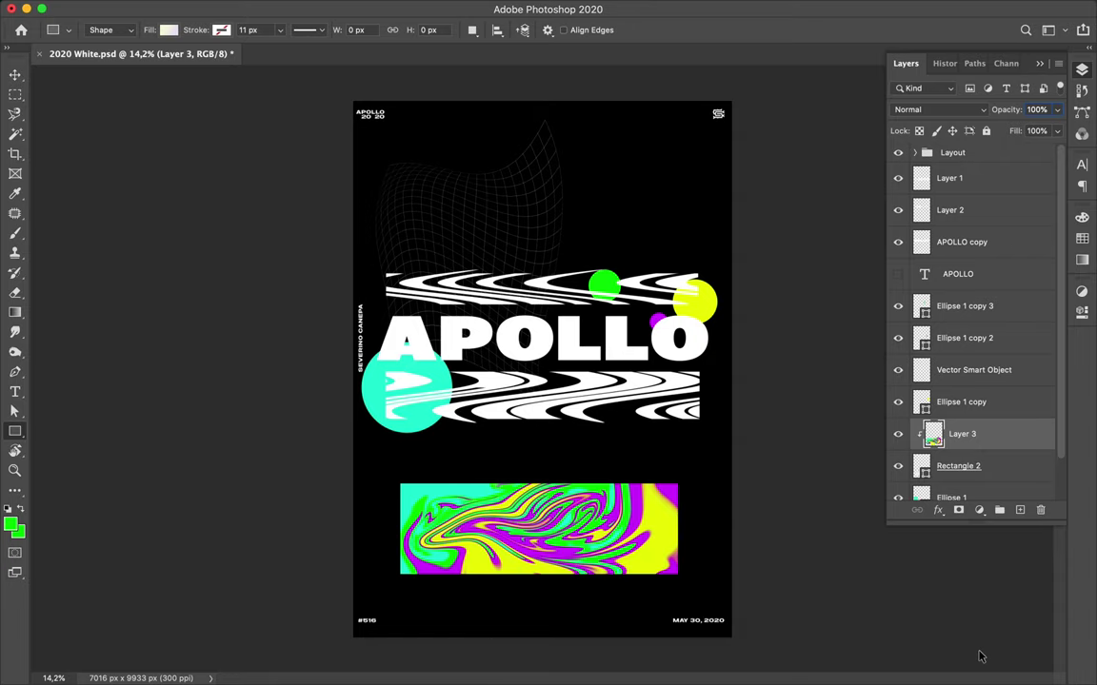
key(super+z)
Duplicate Layer 3 as a clipped copy above it and apply a Gaussian Blur with a 600.2 pixel radius.
drag(995, 440, 986, 415)
alt+click(959, 449)
click(356, 9)
mouse_move(495, 190)
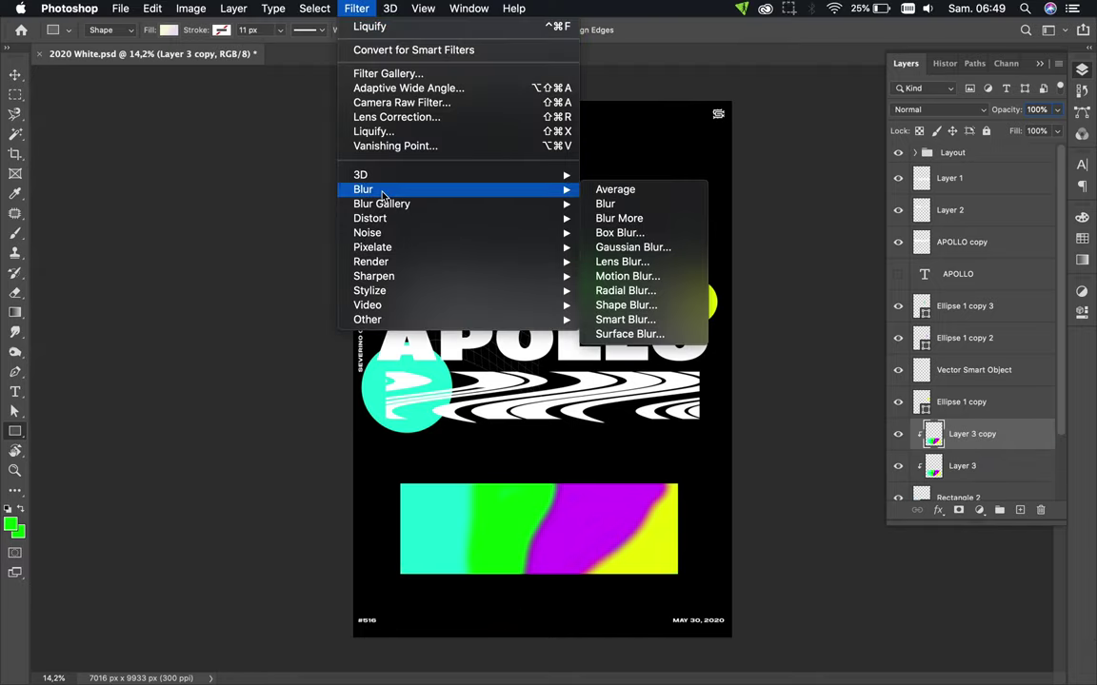
click(633, 247)
drag(764, 374, 815, 374)
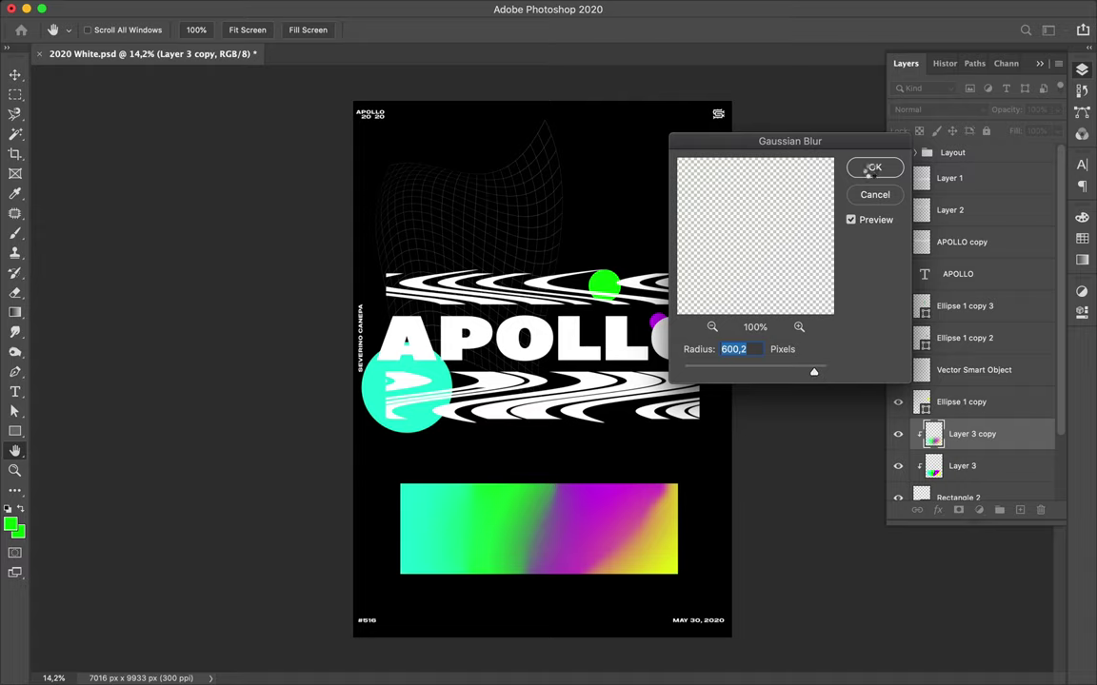
click(874, 168)
Set the blurred Layer 3 copy's blend mode to Soft Light.
key(u)
click(933, 110)
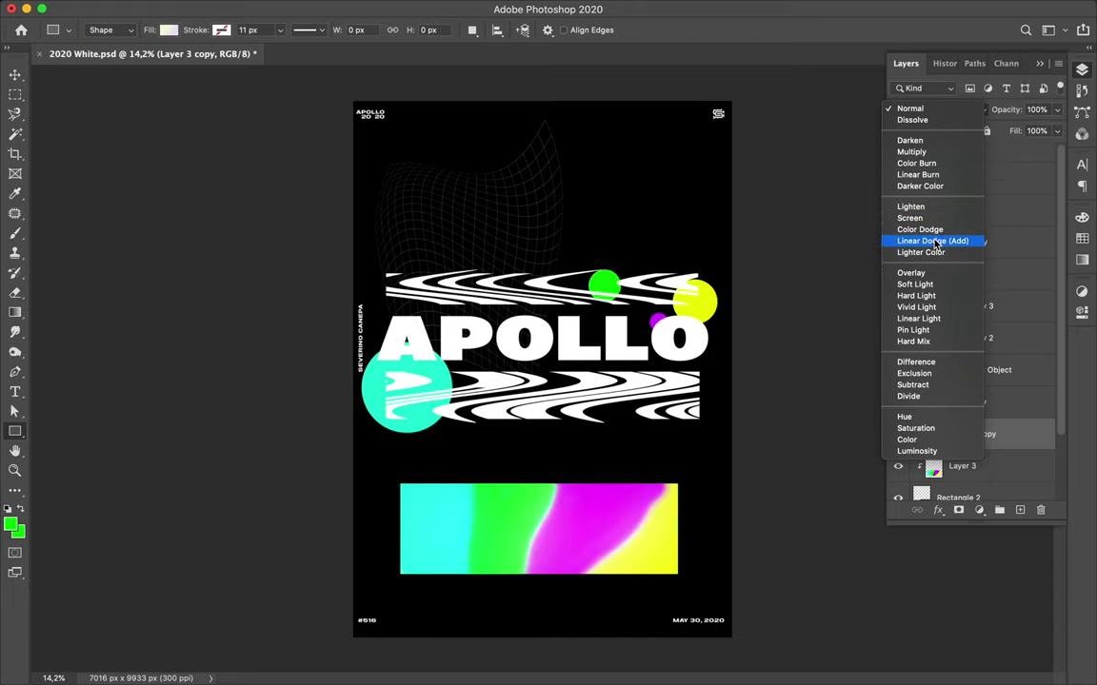
click(918, 284)
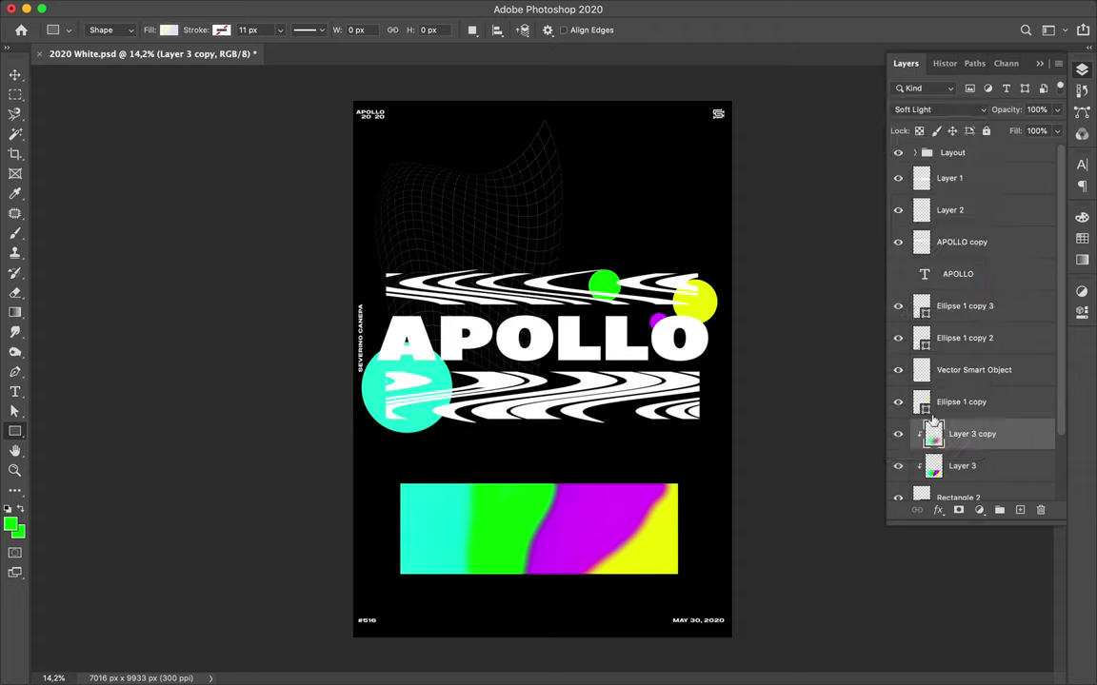
key(v)
scroll(571, 343, up, 2)
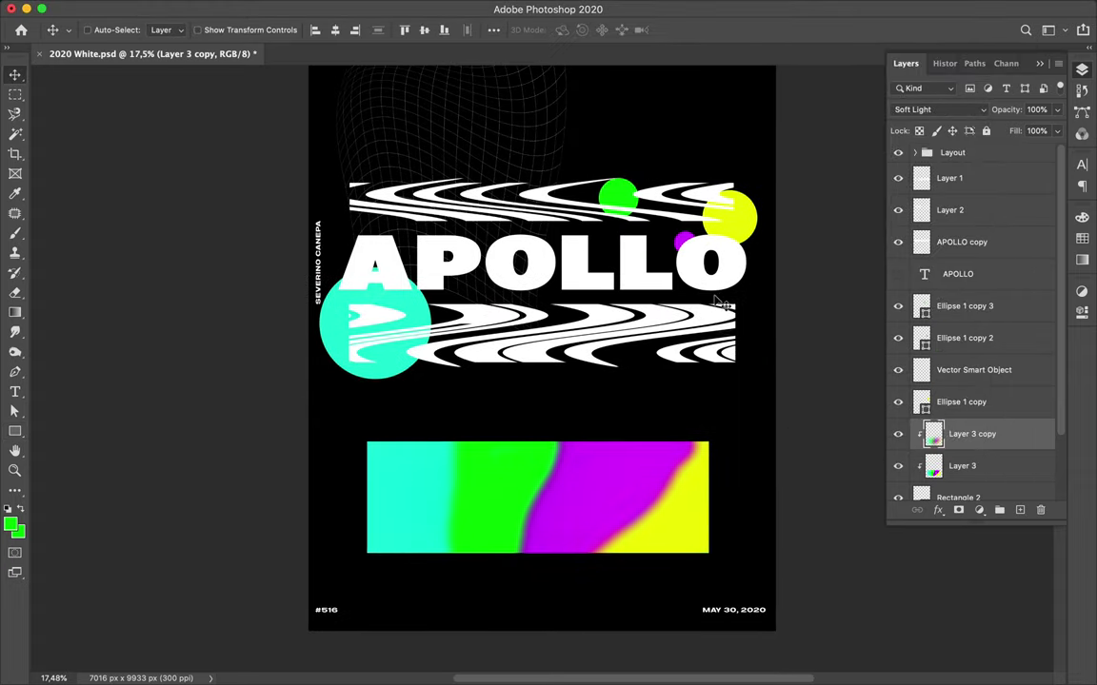
Switch to Illustrator and draw a small square on the artboard with a black fill and no stroke.
key(super+Tab)
scroll(660, 321, down, 3)
key(m)
drag(617, 450, 636, 467)
click(1054, 48)
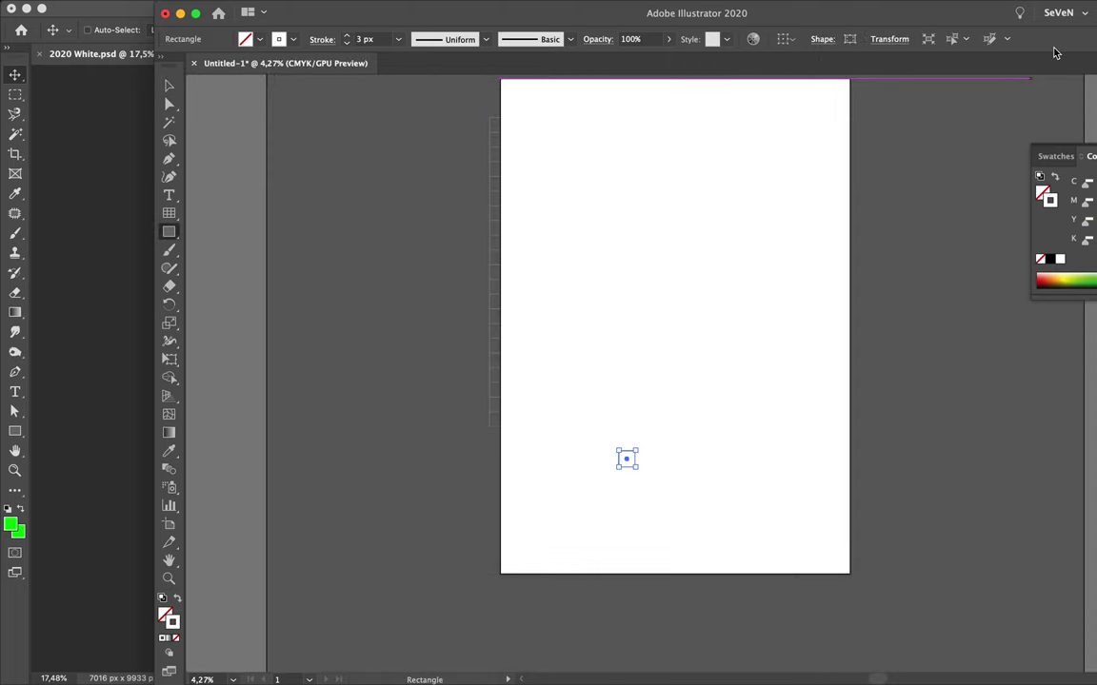
click(63, 497)
click(489, 662)
key(d)
key(shift+x)
key(slash)
Duplicate the black square directly beside it and give the copy a white fill with no stroke.
key(v)
click(681, 484)
drag(628, 465, 645, 464)
key(d)
key(slash)
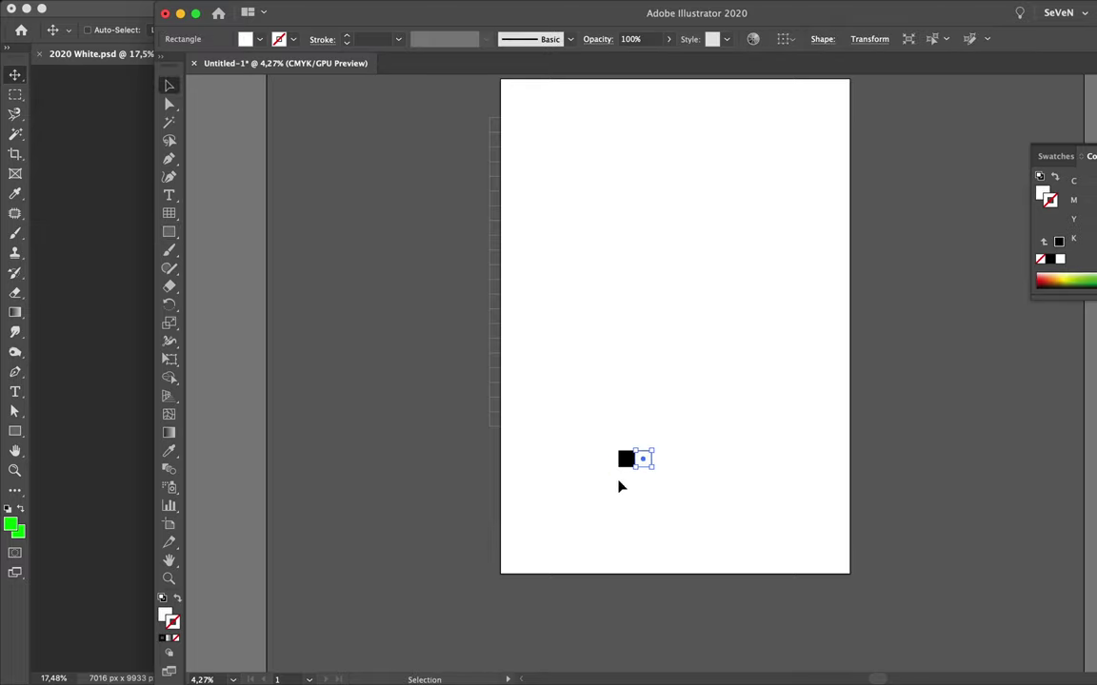
Duplicate the black-and-white pair of squares side by side repeatedly to form one long alternating row.
scroll(687, 478, up, 5)
key(super+a)
drag(507, 416, 603, 417)
key(super+d)
key(super+d)
key(super+d)
key(super+d)
scroll(476, 602, down, 5)
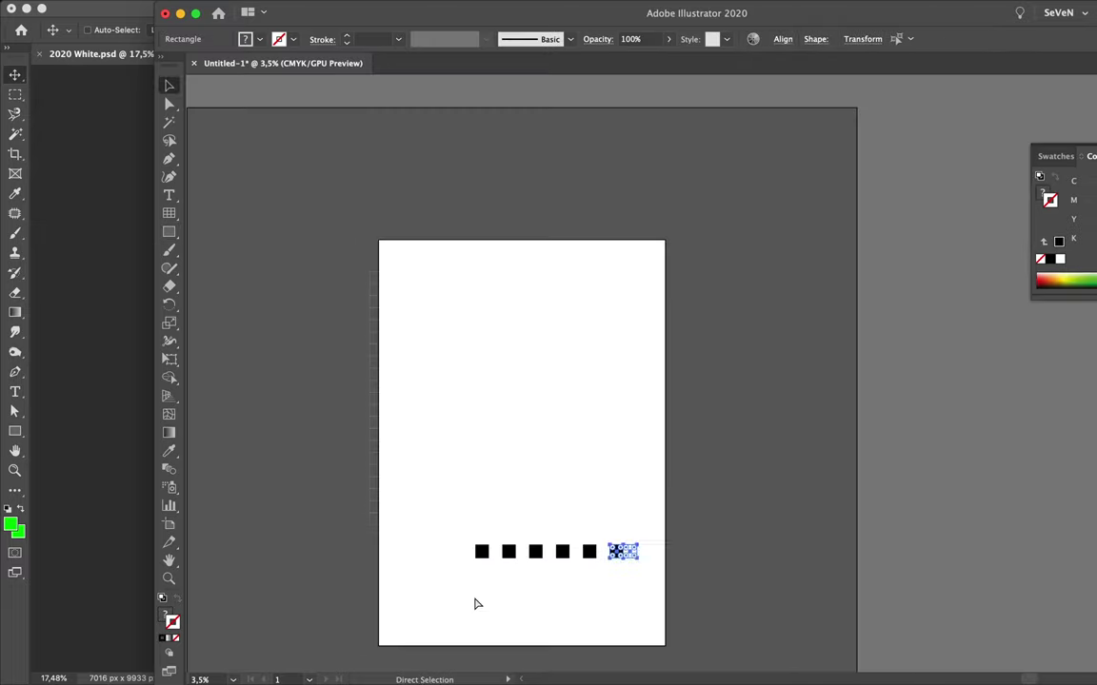
drag(736, 554, 733, 569)
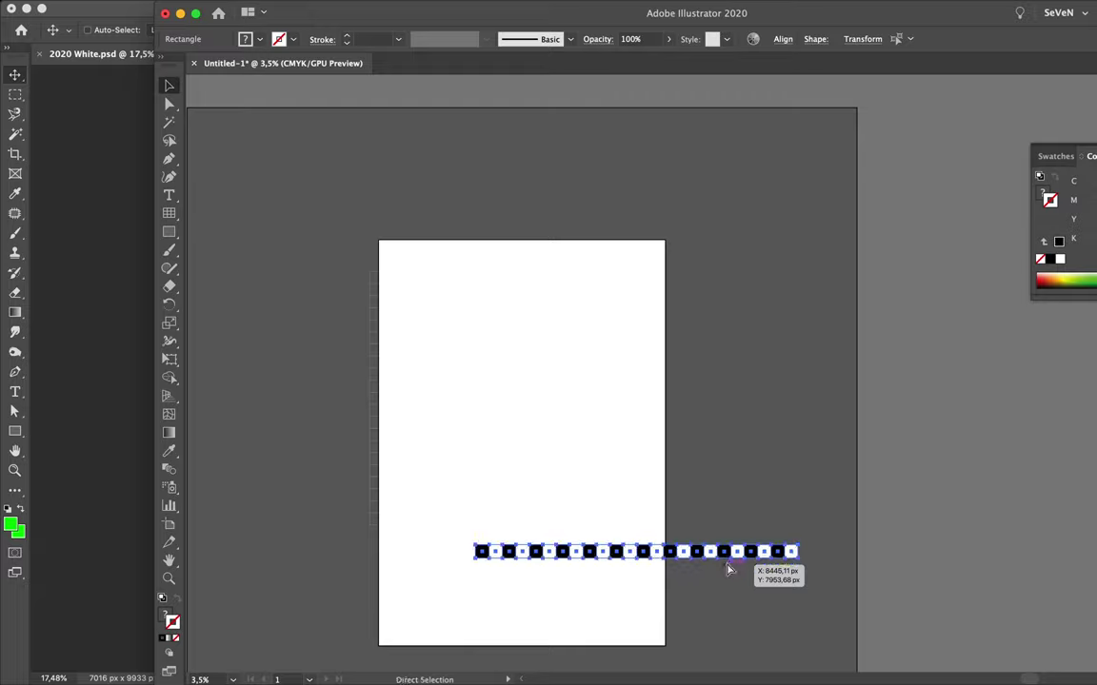
key(super+z)
Copy the row directly beneath itself, offset by one square so that black and white alternate vertically.
scroll(610, 559, up, 3)
drag(533, 552, 565, 585)
click(1053, 463)
drag(1051, 575, 322, 603)
Repeat the two rows downward into a checkerboard and place it in the Photoshop poster as a smart object above Layer 3 copy.
key(super+a)
drag(807, 546, 751, 607)
key(super+d)
key(super+d)
key(super+d)
scroll(751, 609, down, 5)
key(super+d)
key(super+d)
key(super+d)
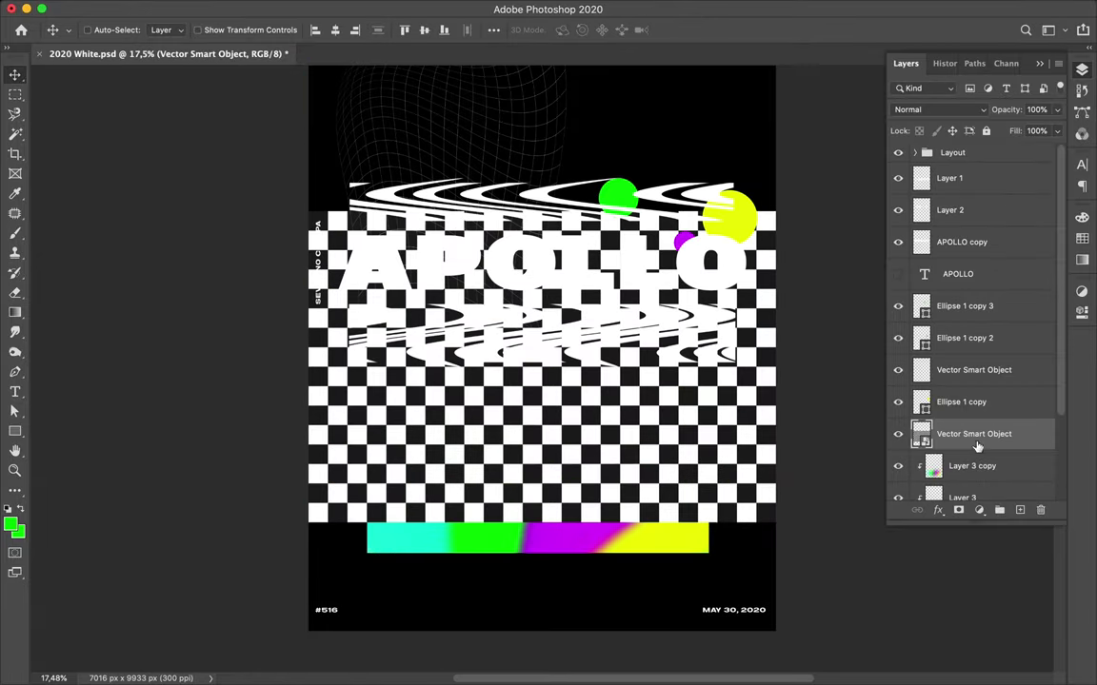
Add a Levels adjustment with black input level 51 above the checkerboard, and select both the adjustment and the checkerboard layer.
click(978, 510)
click(998, 586)
drag(881, 446, 926, 447)
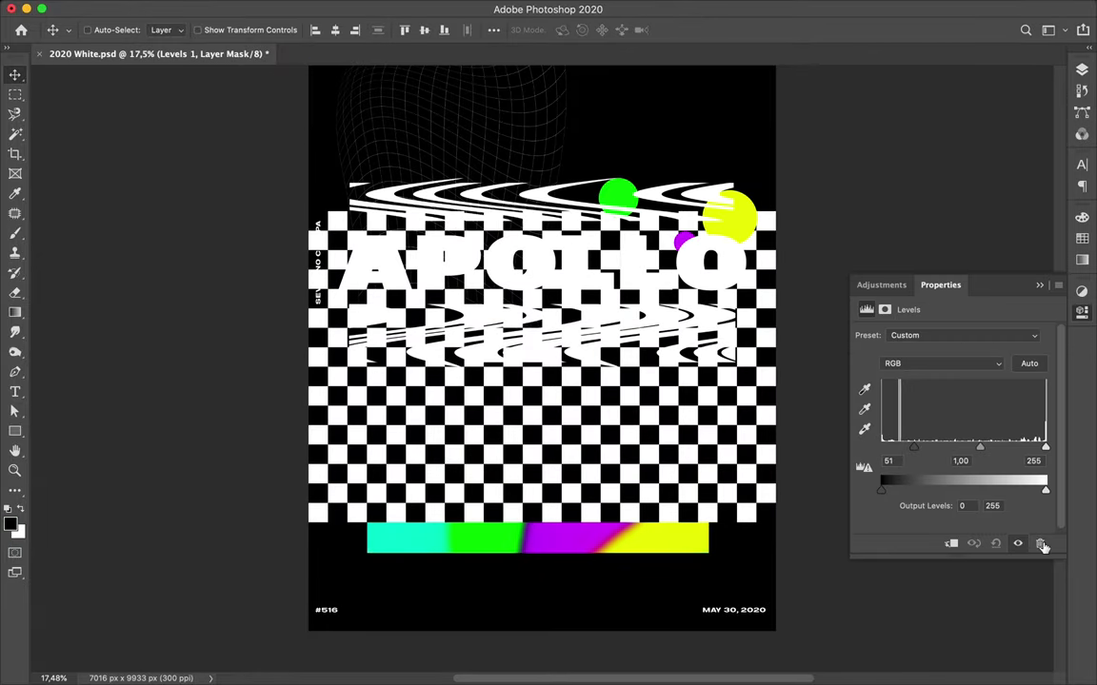
click(1040, 285)
click(1081, 70)
shift+click(960, 469)
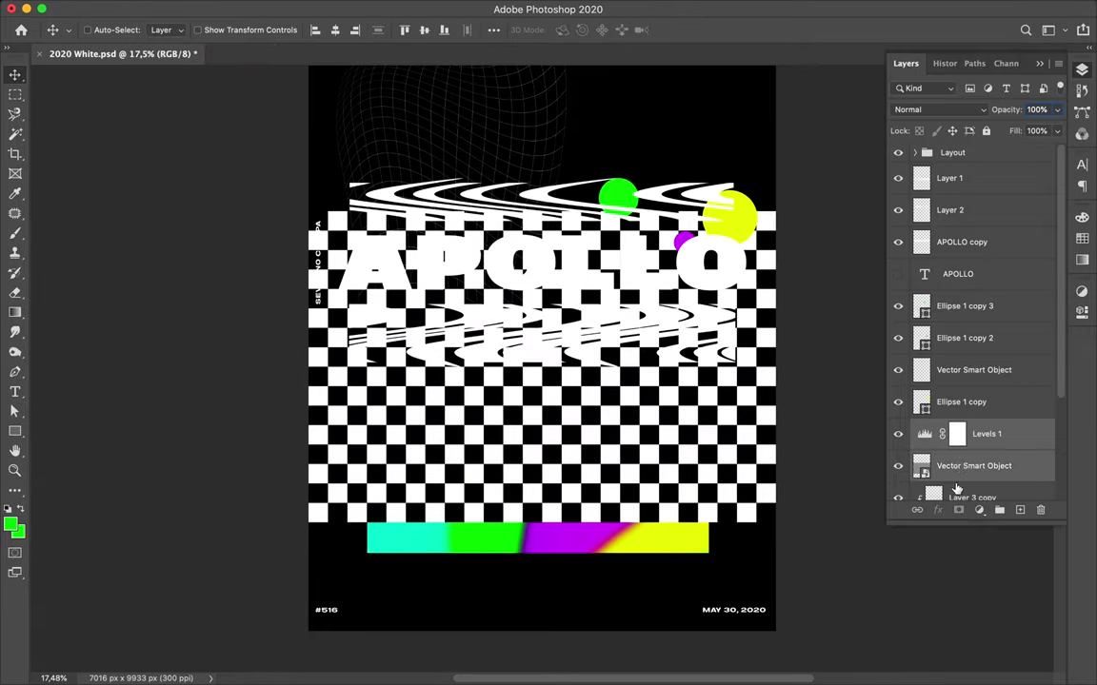
Merge the Levels adjustment with the checkerboard, shrink the pattern, and place it over the painted block.
key(super+e)
key(super+t)
drag(301, 201, 546, 377)
key(Return)
drag(508, 442, 604, 491)
Duplicate the checkerboard layer, hide the original, and warp the copy into an irregular rippled shape with Liquify.
drag(954, 435, 955, 420)
click(897, 466)
click(356, 8)
click(380, 130)
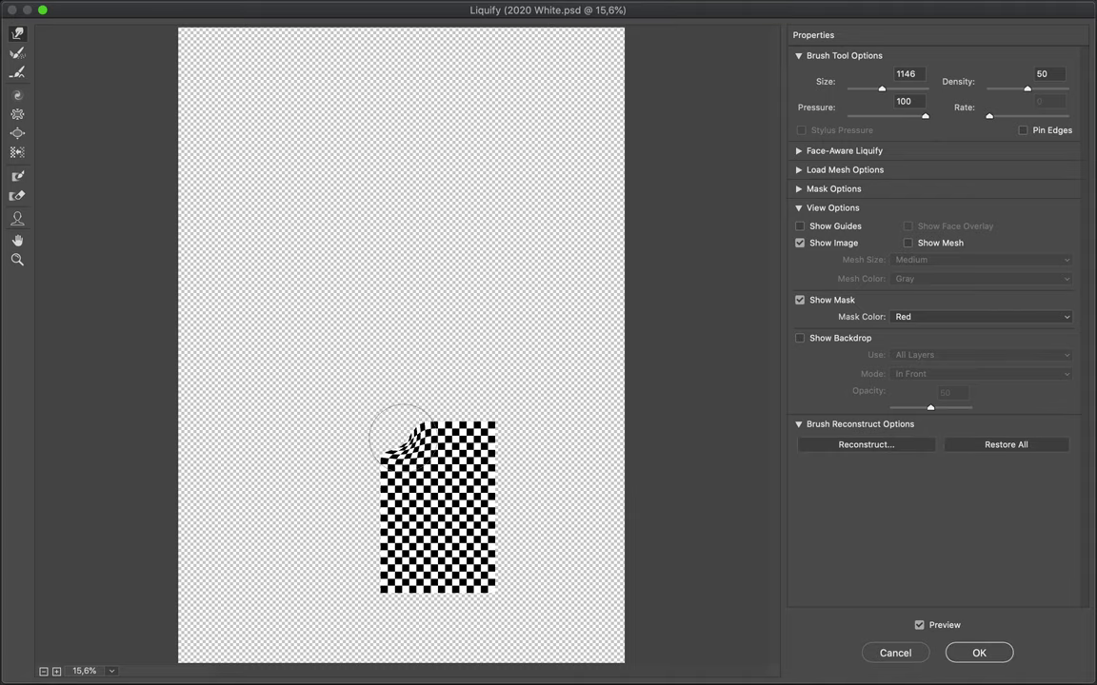
mouse_move(400, 439)
mouse_down()
mouse_move(380, 507)
mouse_move(445, 424)
mouse_up()
mouse_move(492, 479)
mouse_down()
mouse_move(429, 447)
mouse_move(381, 476)
mouse_move(366, 514)
mouse_move(435, 588)
mouse_move(489, 587)
mouse_move(475, 555)
mouse_up()
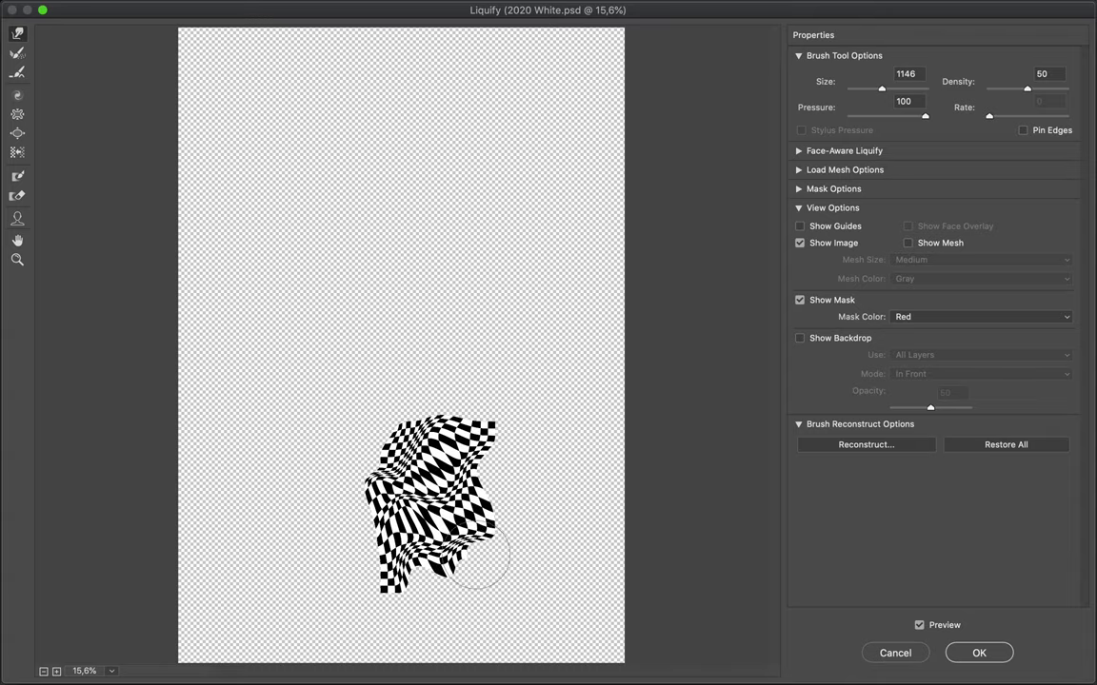
click(983, 653)
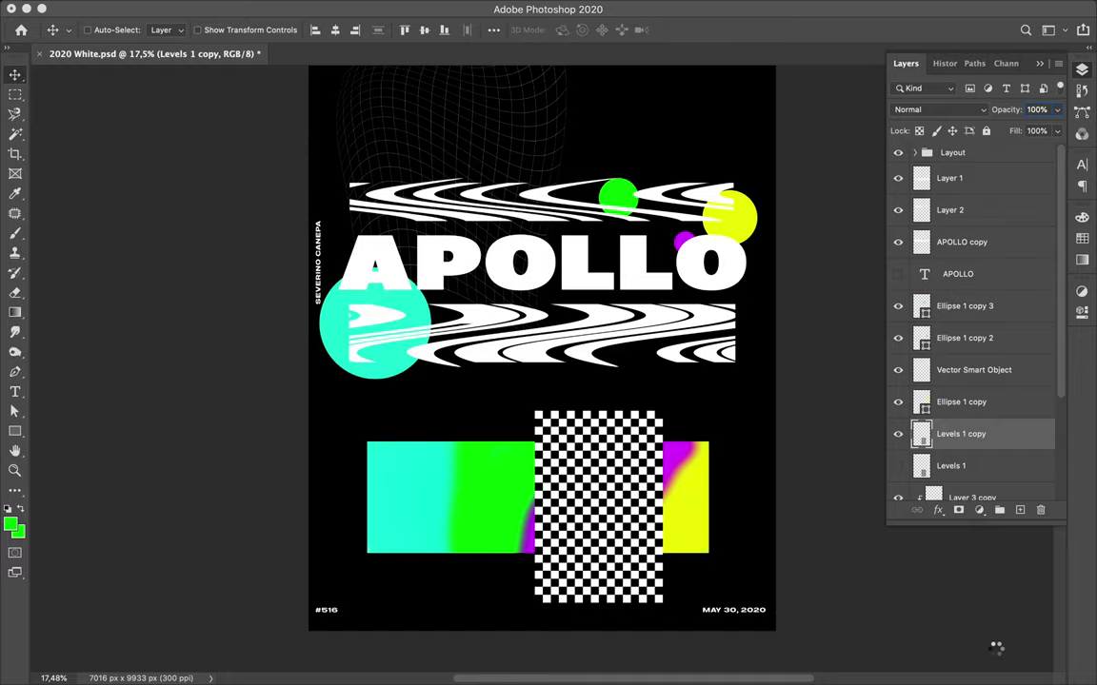
Bring the warped checkerboard layer above Layer 1 and place it over the lower-right end of the title.
mouse_move(952, 439)
mouse_down()
mouse_move(937, 343)
mouse_move(959, 173)
mouse_up()
drag(657, 393, 669, 359)
key(super+0)
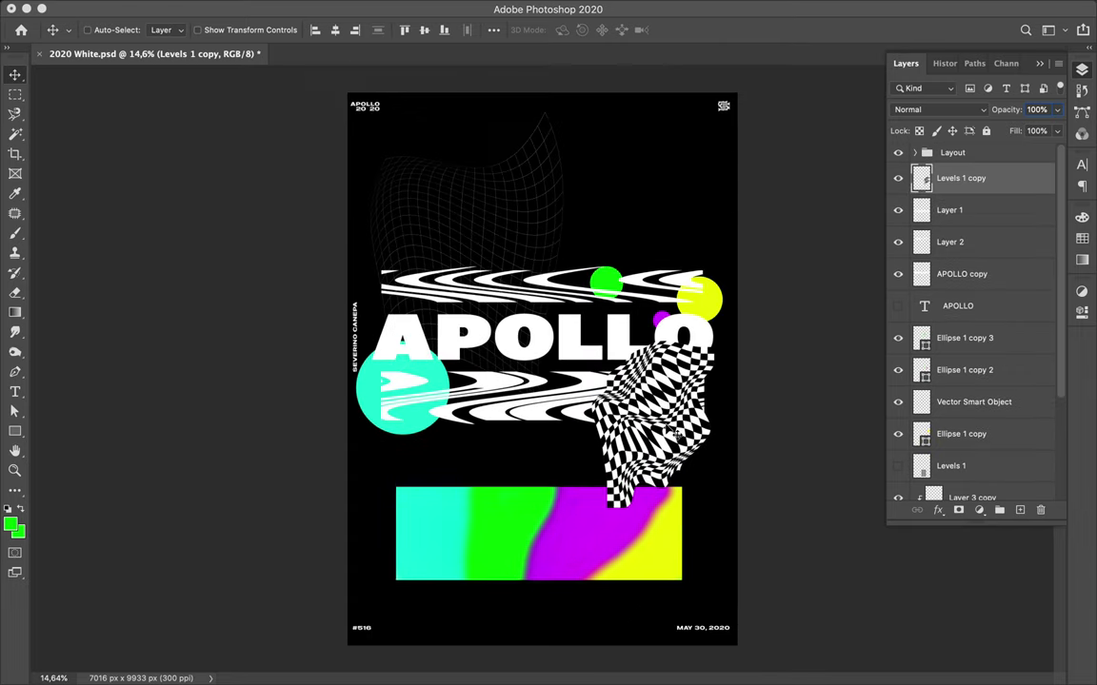
Delete the warped checkerboard copy and show the original Levels 1 checkerboard layer again.
key(Delete)
scroll(950, 286, down, 5)
click(897, 324)
Merge the painted colours with their clipping base into a single layer and move the block upward.
click(971, 357)
shift+click(967, 427)
key(super+e)
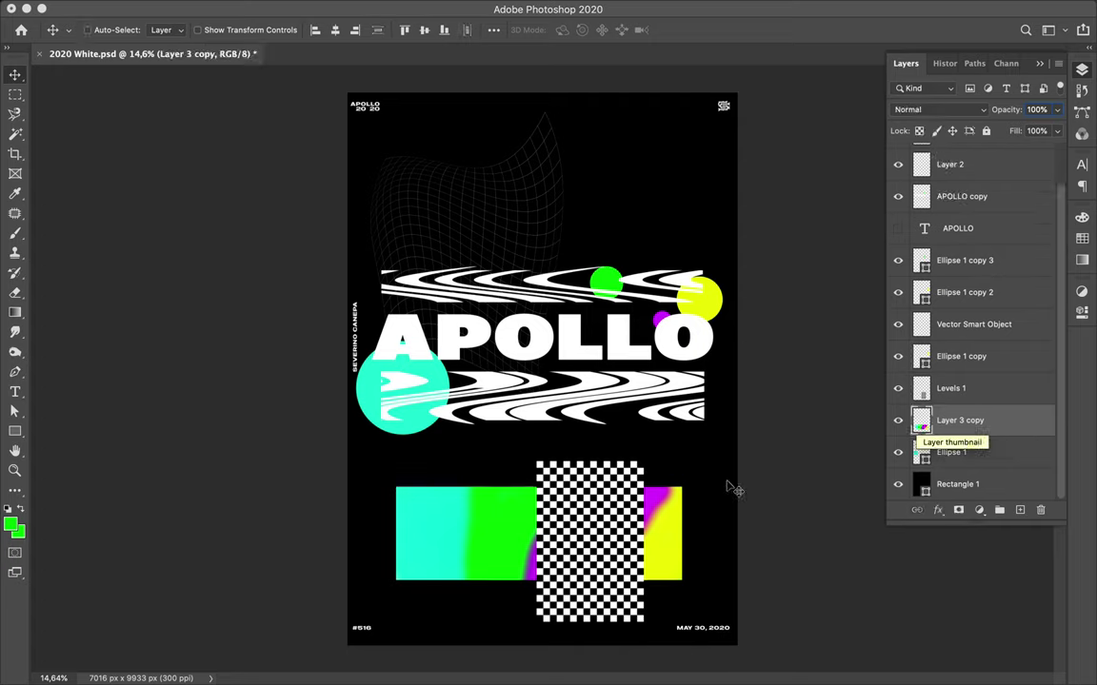
drag(467, 562, 466, 507)
Transform and move the checkerboard to the poster's upper-right area against the top edge, and lower the painted block.
super+click(594, 549)
key(super+t)
drag(534, 452, 695, 486)
drag(607, 548, 670, 212)
drag(546, 138, 710, 123)
key(Return)
mouse_move(666, 157)
mouse_down()
mouse_move(693, 134)
mouse_move(669, 153)
mouse_up()
drag(614, 462, 613, 514)
Draw a short horizontal line with the Pen tool between the lower wavy strip and the painted block.
key(super+plus)
key(super+plus)
key(p)
click(568, 557)
click(596, 557)
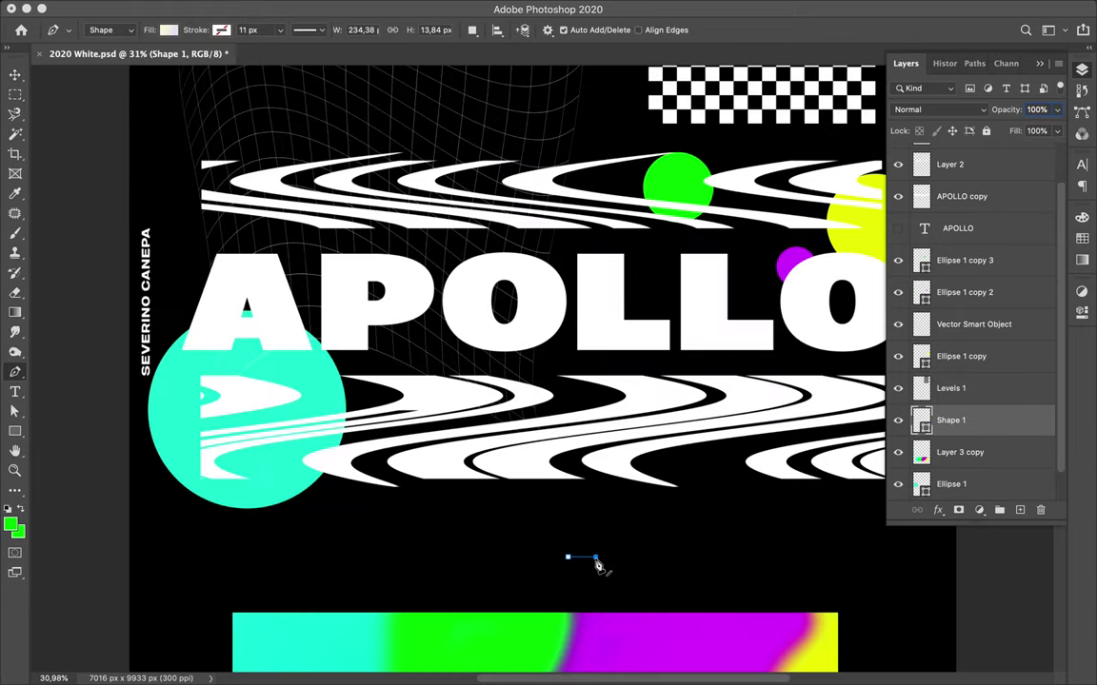
Set the foreground colour to white and give the short line no fill and a 2 px white stroke.
key(a)
click(10, 525)
click(647, 424)
click(1007, 416)
click(225, 30)
click(138, 60)
click(280, 31)
click(186, 111)
click(330, 30)
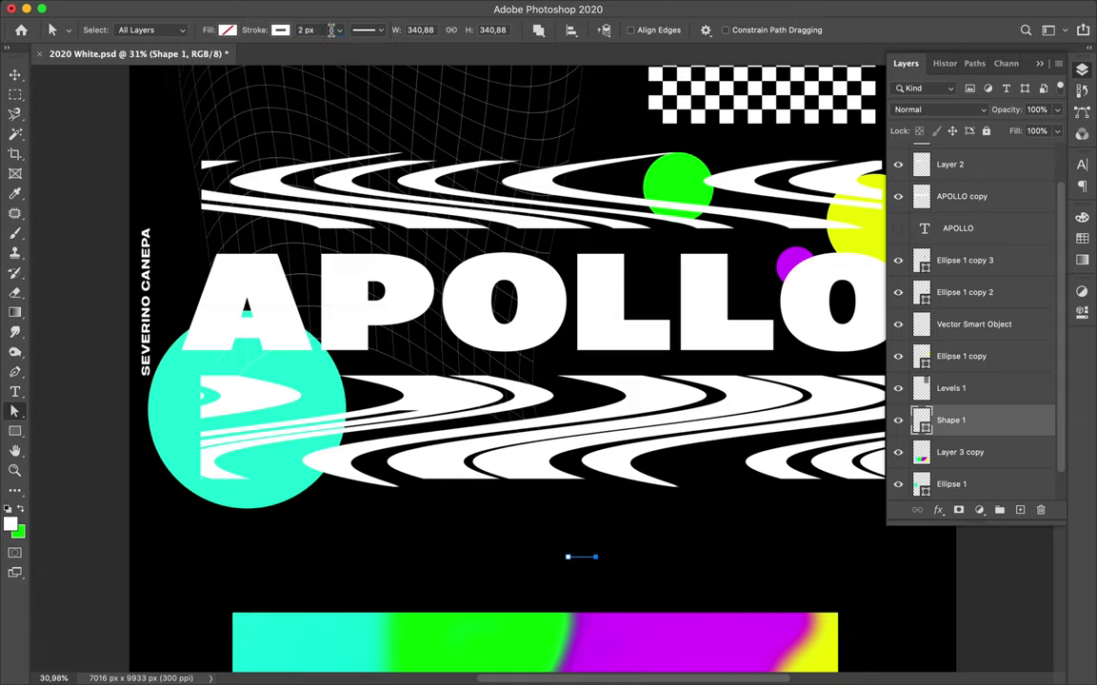
text(2)
key(Return)
Copy the short line eight times into a scattered row across the poster above the painted block.
scroll(549, 350, down, 5)
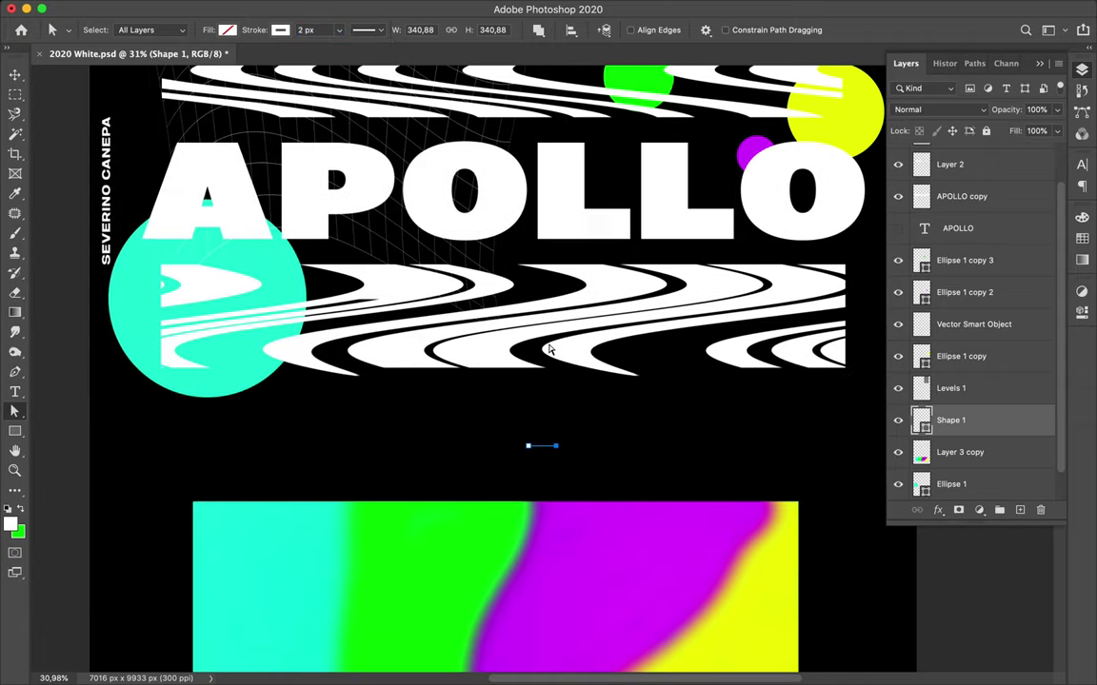
key(v)
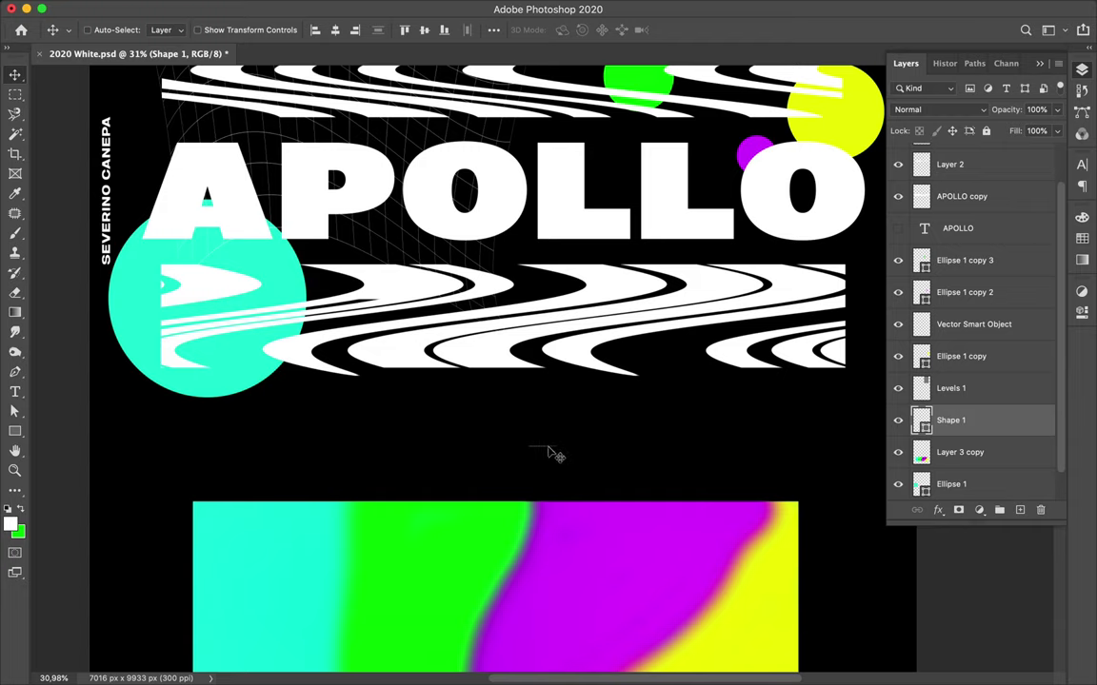
drag(545, 447, 751, 447)
scroll(749, 437, down, 3)
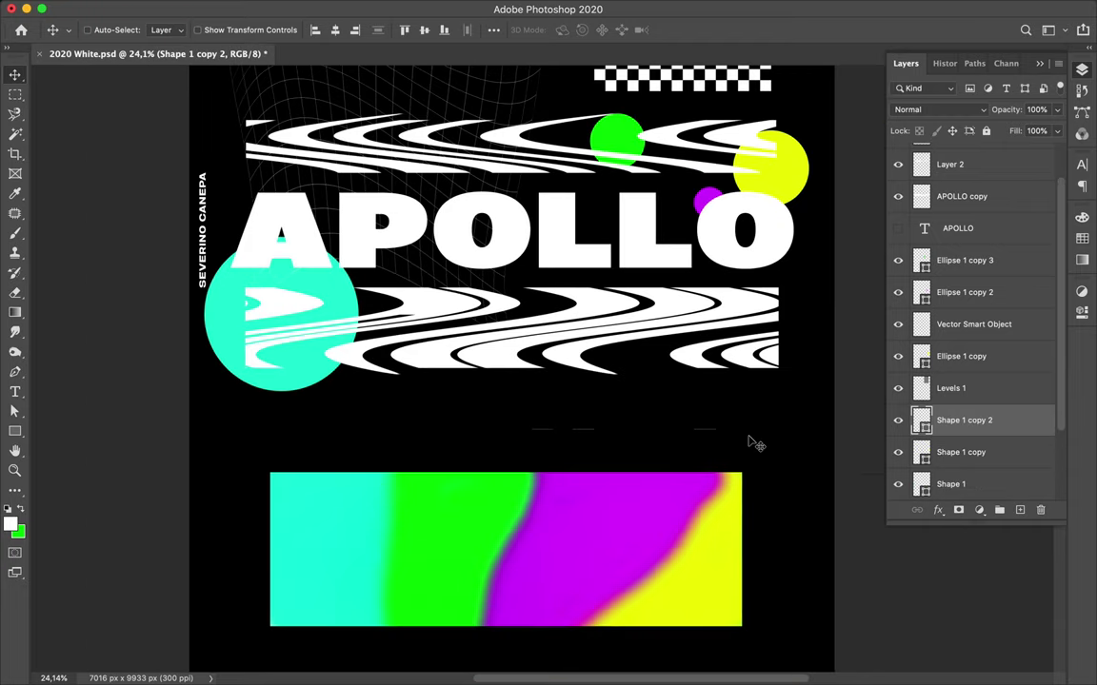
scroll(749, 441, up, 4)
drag(704, 518, 750, 518)
scroll(601, 507, down, 5)
drag(735, 426, 734, 425)
drag(733, 426, 519, 434)
drag(520, 433, 246, 424)
drag(249, 425, 195, 426)
scroll(386, 527, down, 3)
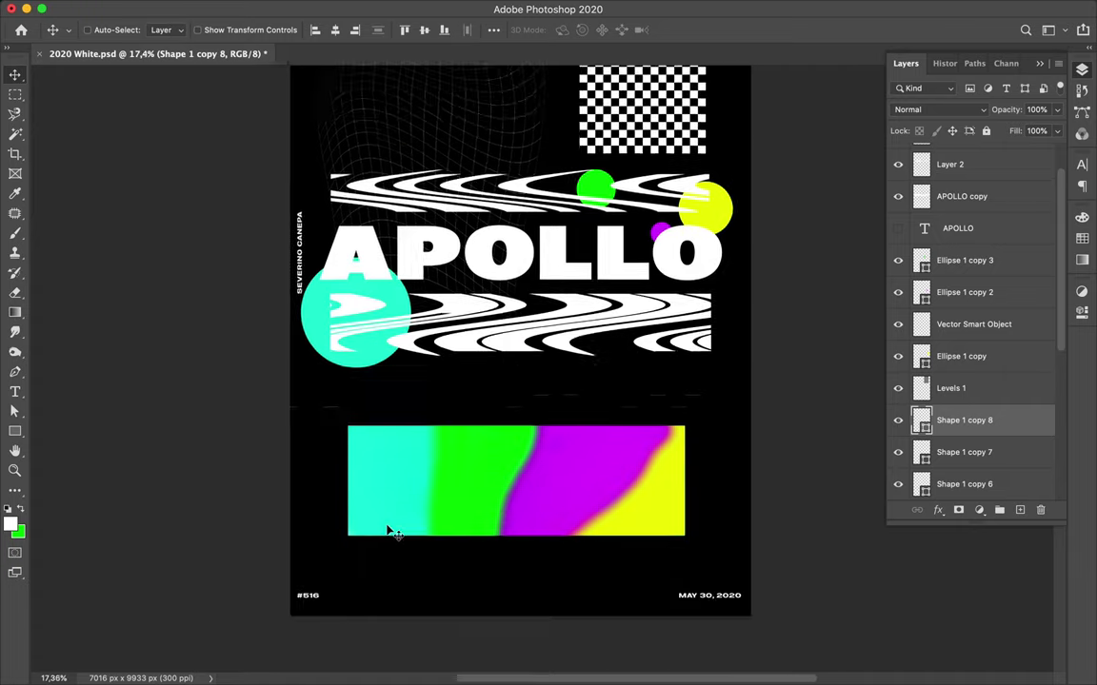
Copy the lower wavy strip down to the poster's bottom edge so that only its upper part shows.
scroll(388, 531, up, 3)
scroll(388, 532, down, 1)
super+click(565, 395)
drag(565, 395, 574, 186)
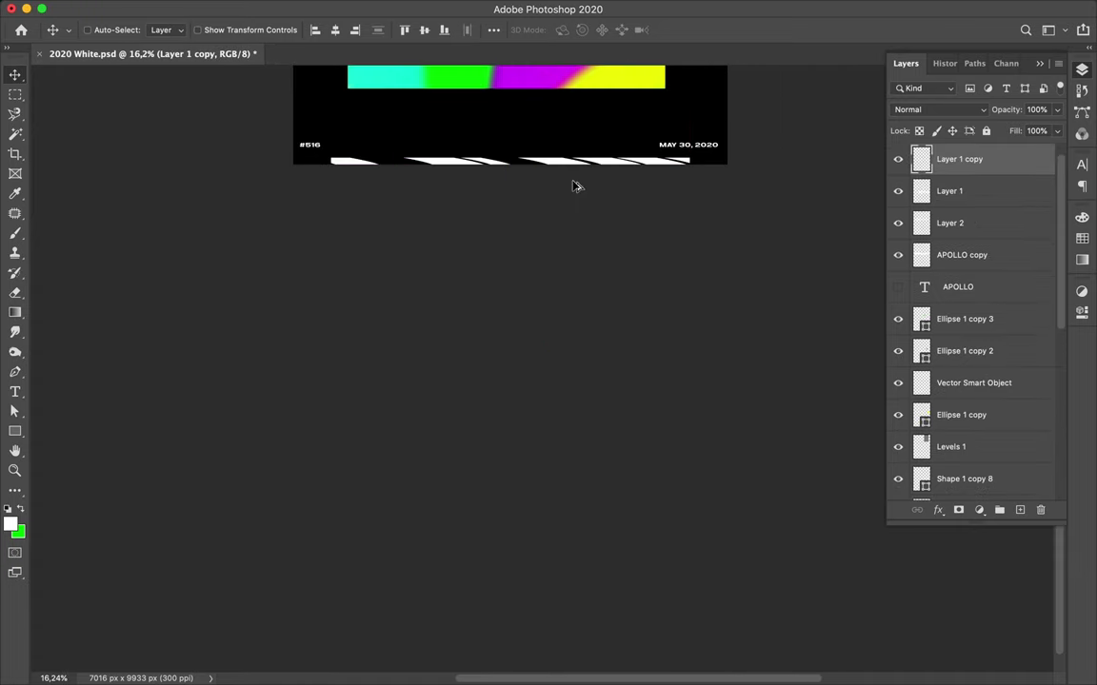
scroll(574, 185, up, 6)
Copy the upper wavy strip, rotate the copy to vertical, and place it against the poster's left edge.
super+click(511, 217)
key(super+0)
drag(521, 293, 339, 231)
key(super+t)
drag(493, 166, 326, 150)
key(Return)
scroll(558, 211, down, 1)
scroll(558, 210, up, 1)
Duplicate the painted block's layer and set the copy's blend mode to Overlay.
super+click(600, 538)
drag(987, 484, 986, 471)
click(950, 109)
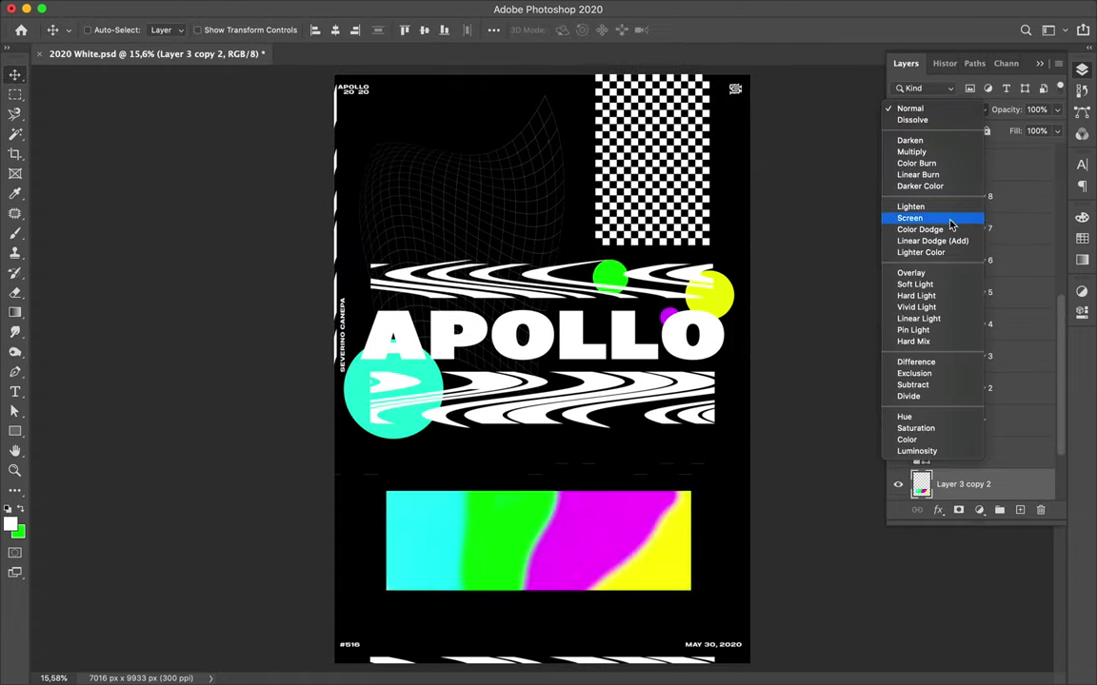
click(946, 273)
Shift the turquoise circle slightly down and to the left, and nudge the yellow circle slightly upward.
drag(363, 399, 359, 411)
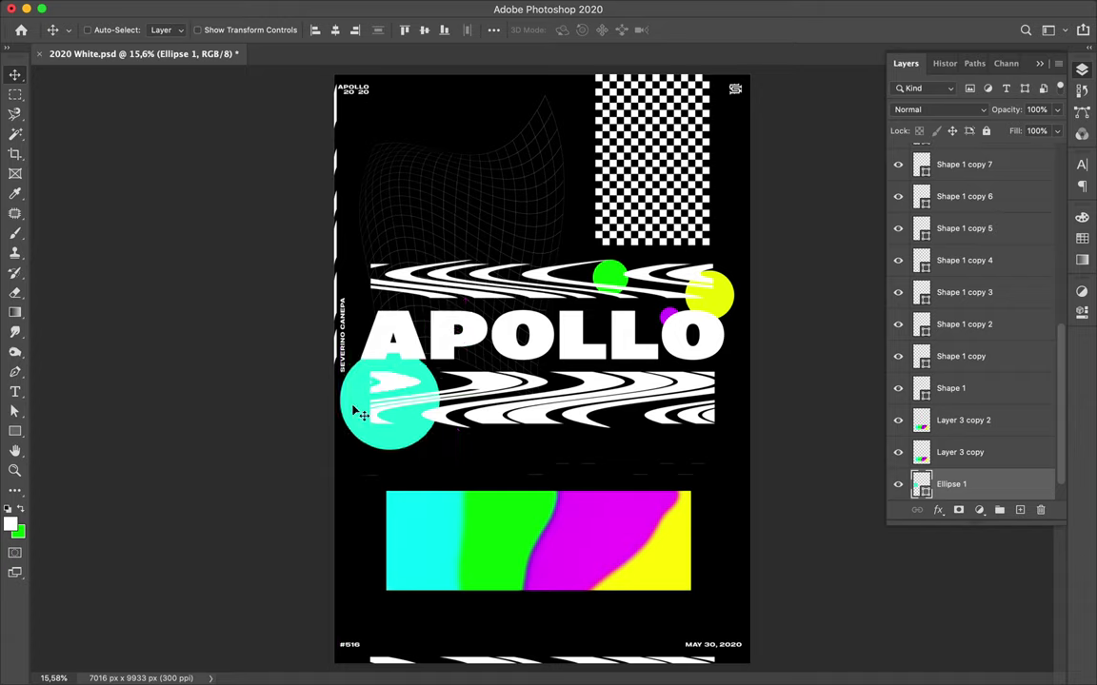
super+click(716, 310)
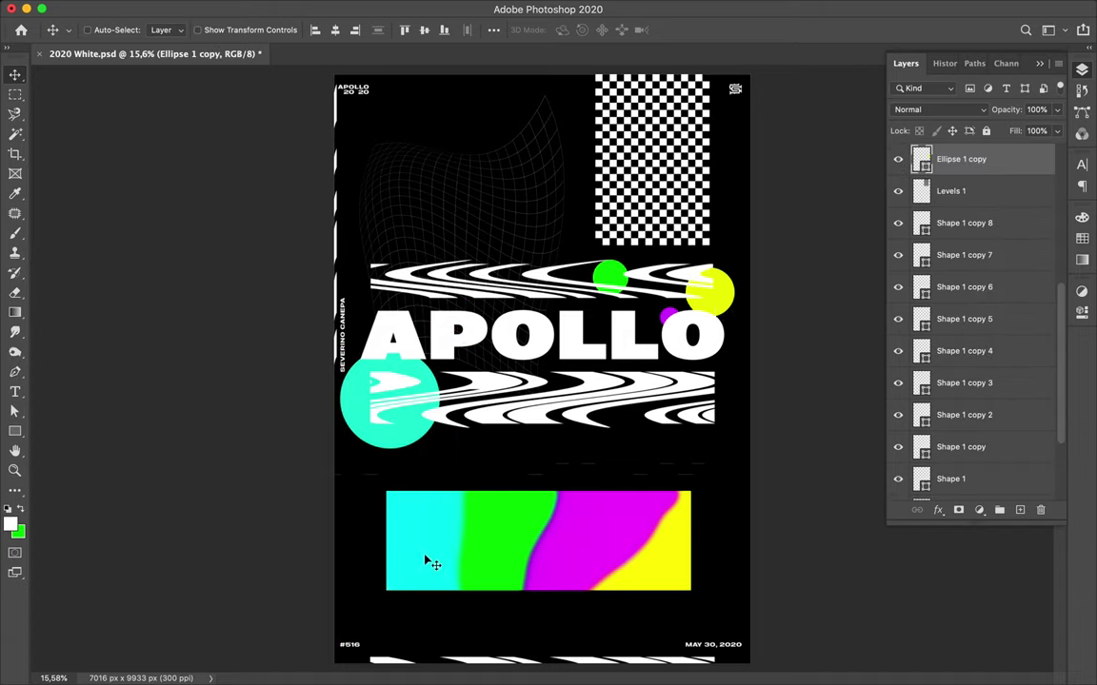
key(p)
click(171, 31)
click(73, 112)
double_click(247, 31)
text(11)
key(Return)
click(221, 31)
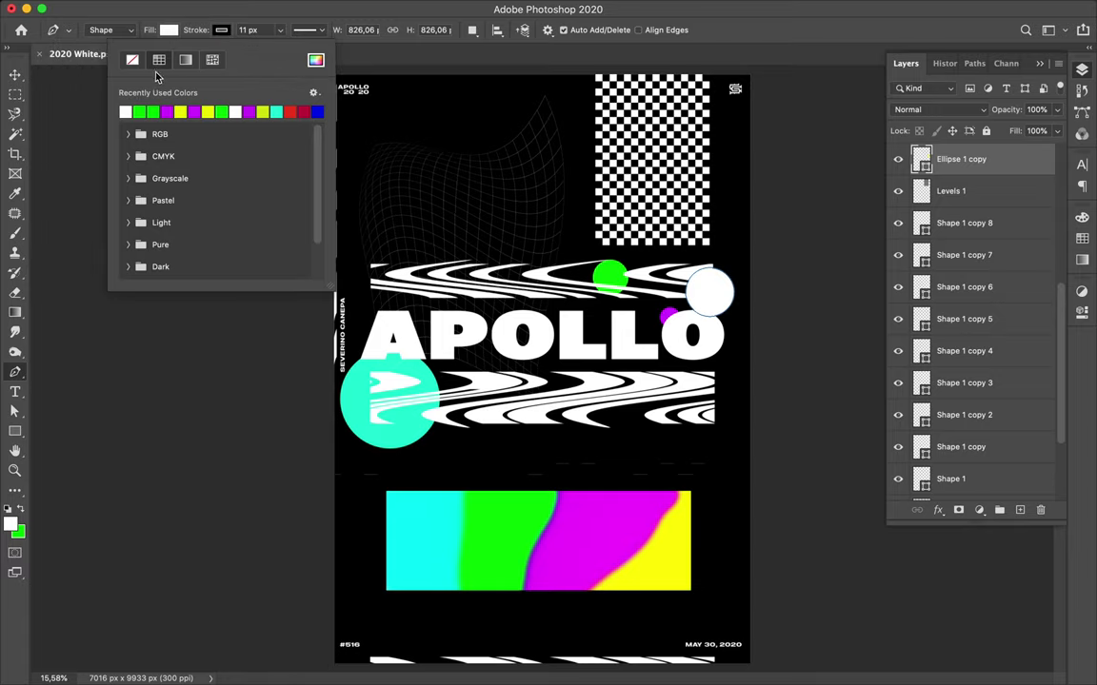
click(132, 60)
click(599, 267)
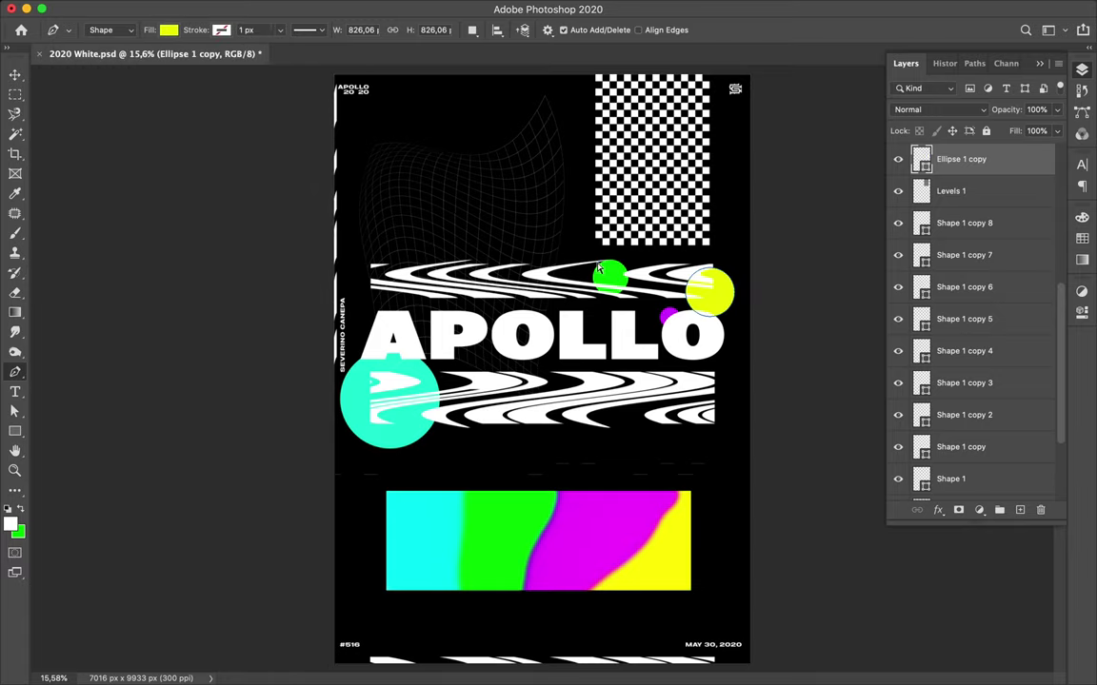
Draw a short horizontal line below the painted block and give it a 21 px white stroke.
click(477, 625)
click(505, 625)
key(a)
click(279, 30)
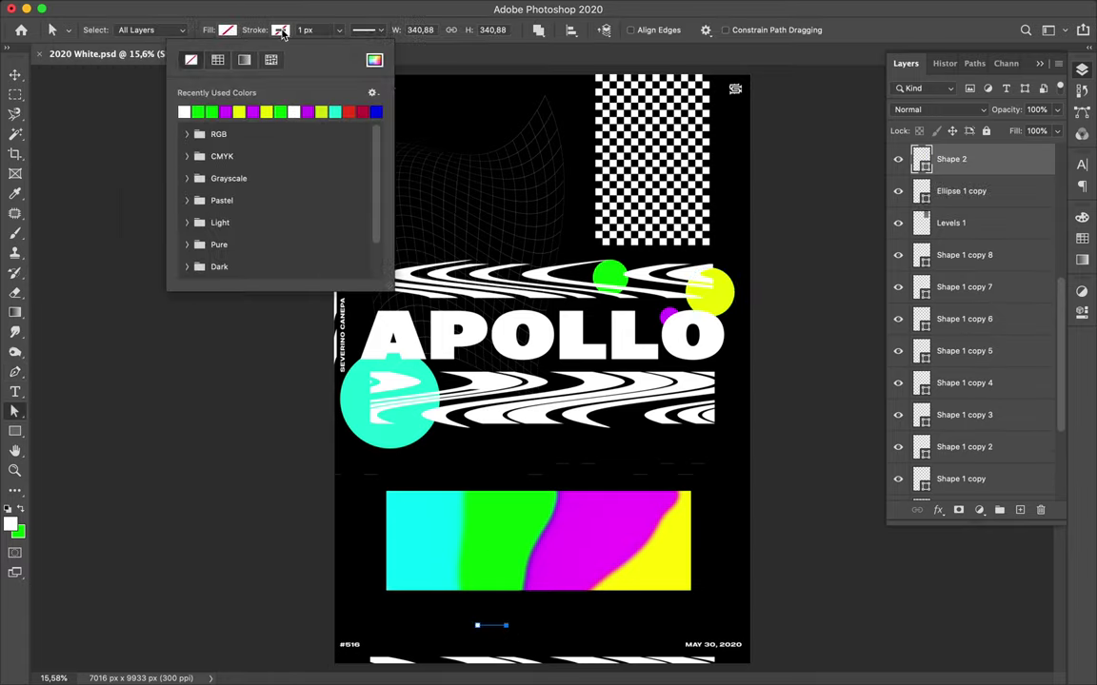
click(323, 31)
key(shift+Up)
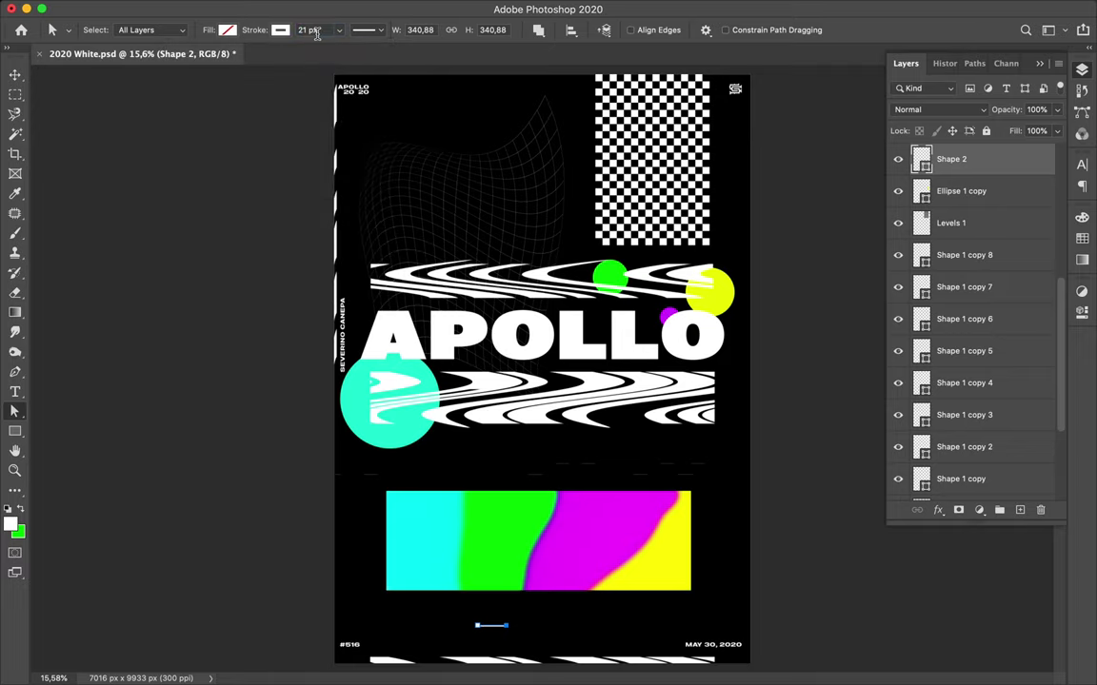
Change the stroke alignment of the short line below the painted block.
key(v)
scroll(503, 616, up, 3)
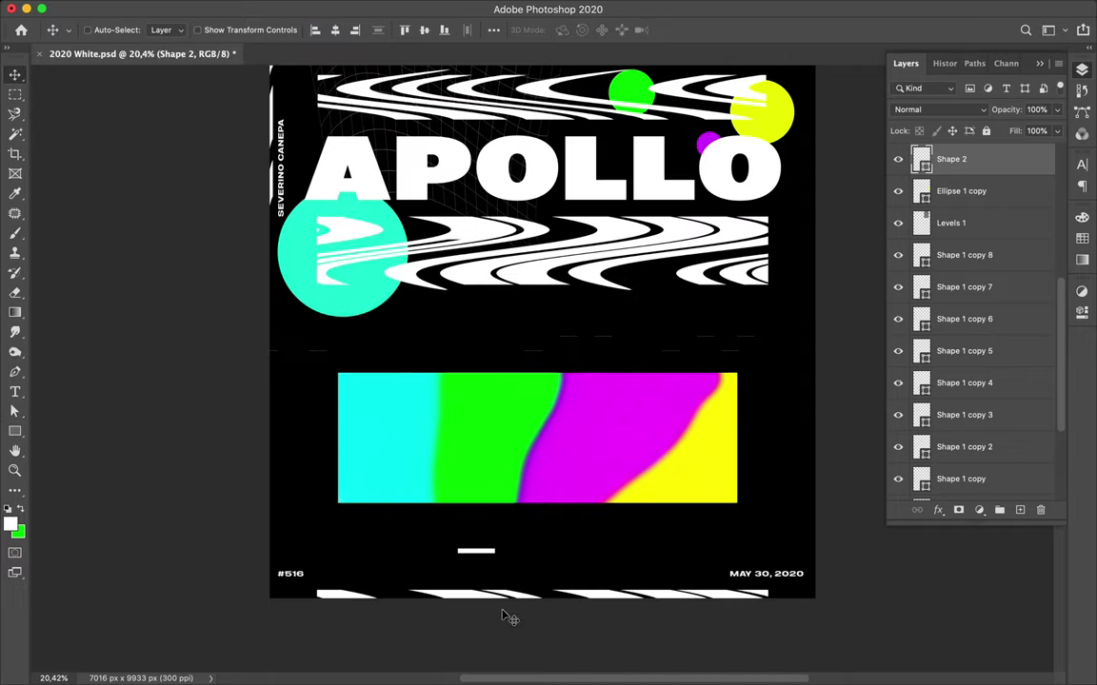
key(a)
click(358, 31)
click(345, 125)
click(492, 561)
Duplicate the short thick line in place and rotate the copy 90 degrees to form a plus sign.
key(v)
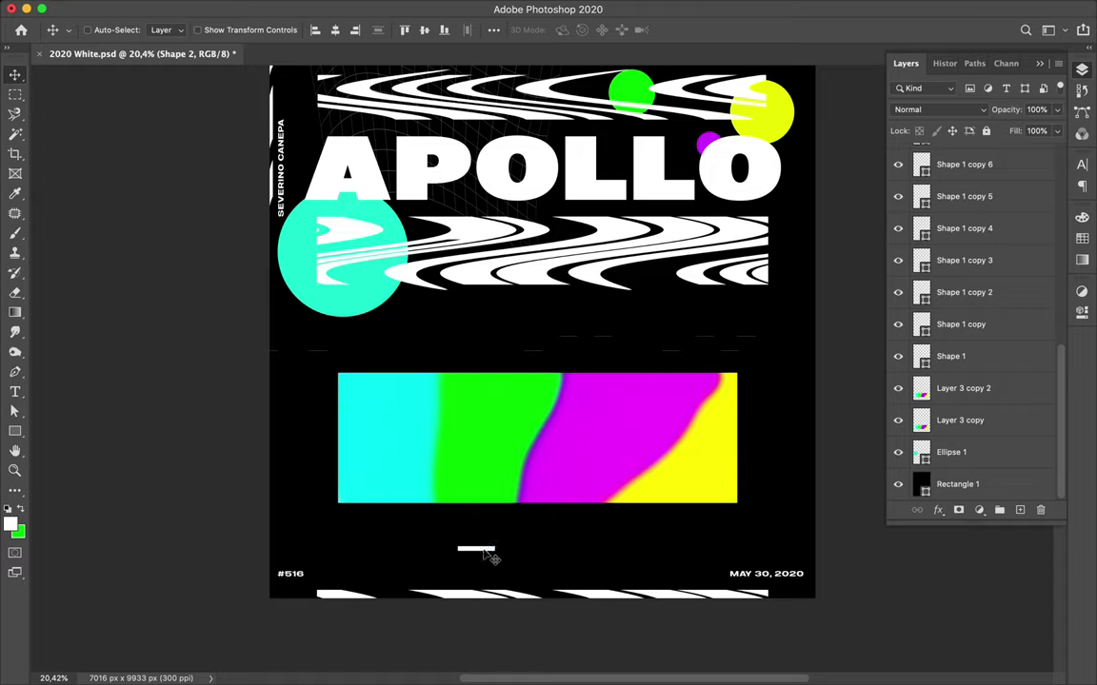
drag(485, 543, 485, 543)
key(super+t)
drag(501, 539, 477, 524)
key(Return)
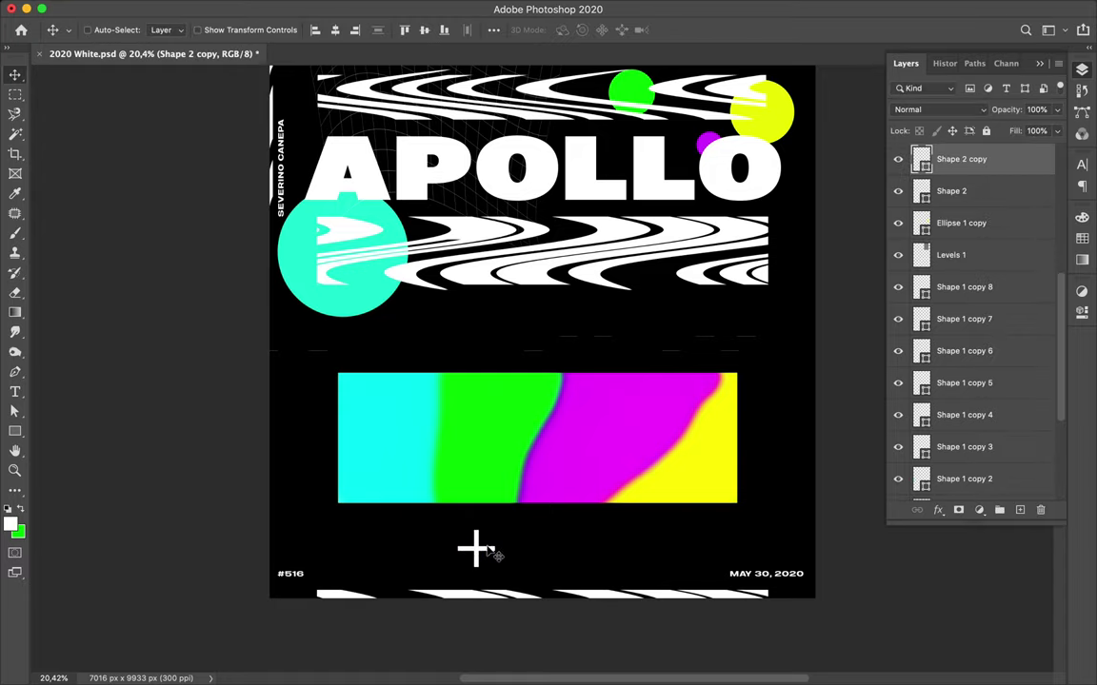
Rotate both lines of the plus sign 45 degrees into an X and thicken their stroke.
key(alt+shift+bracketleft)
key(ctrl+t)
drag(503, 552, 523, 543)
key(Return)
key(a)
click(312, 30)
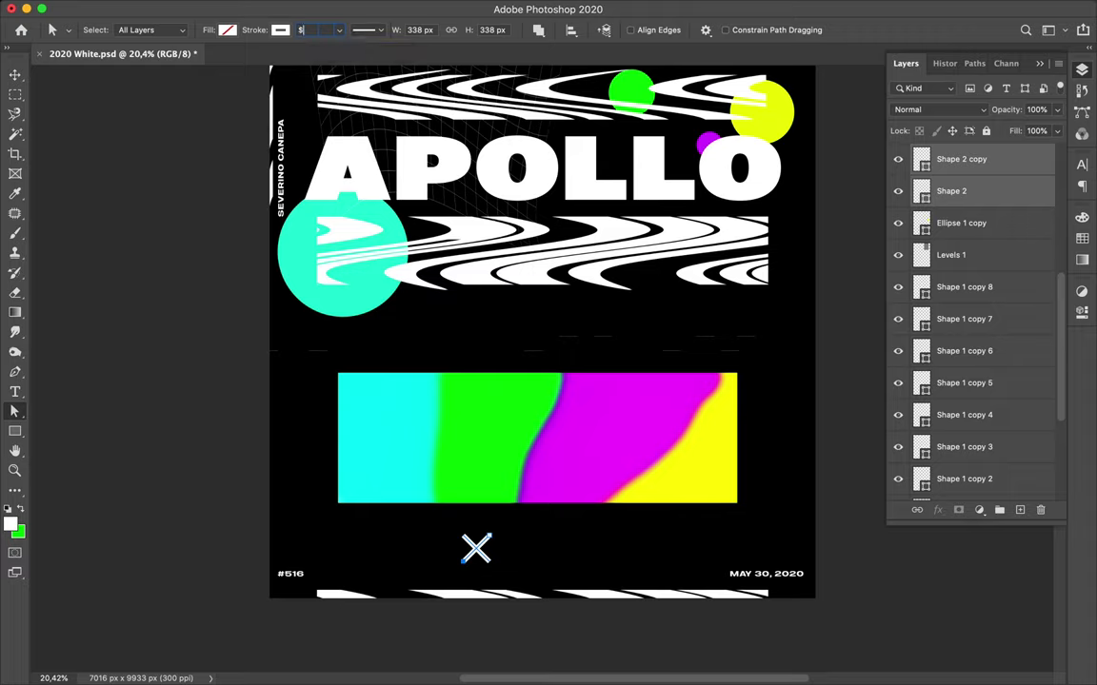
text(1)
key(v)
Place the X at the painted block's upper-right corner, with copies at the block's lower-left corner and the poster's upper left.
click(481, 551)
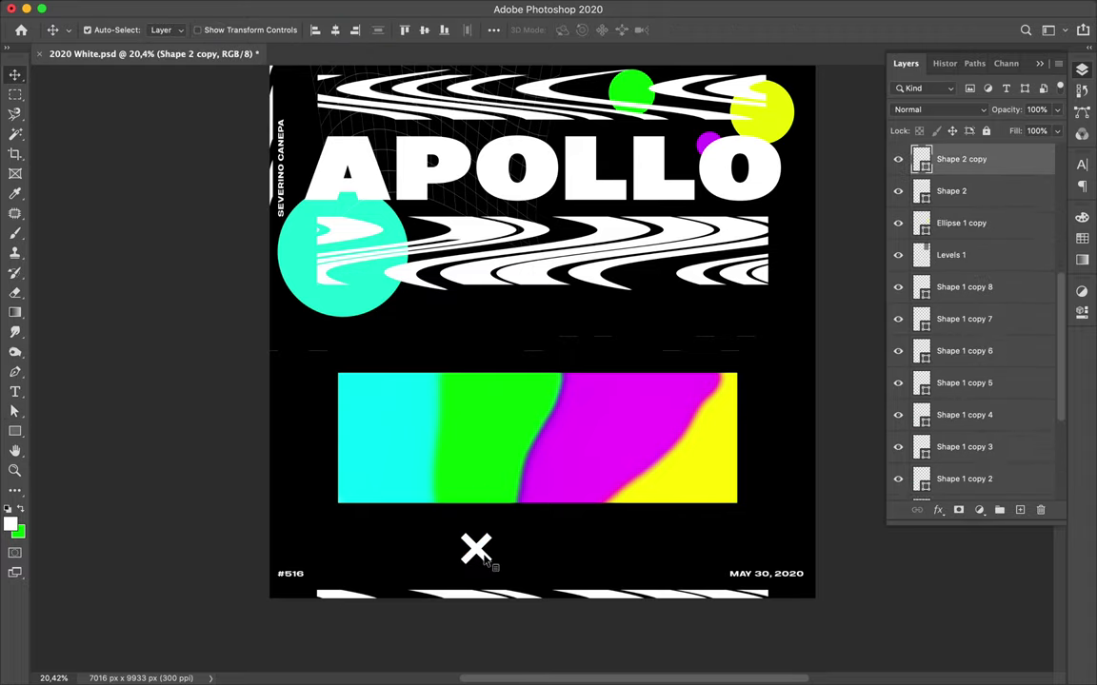
drag(486, 561, 726, 380)
scroll(772, 291, down, 3)
scroll(726, 379, down, 3)
alt+drag(675, 465, 413, 175)
scroll(462, 187, up, 3)
Draw a horizontal line just right of the poster's upper-left X and set its stroke to 11 px.
key(p)
click(375, 117)
shift+click(486, 118)
key(a)
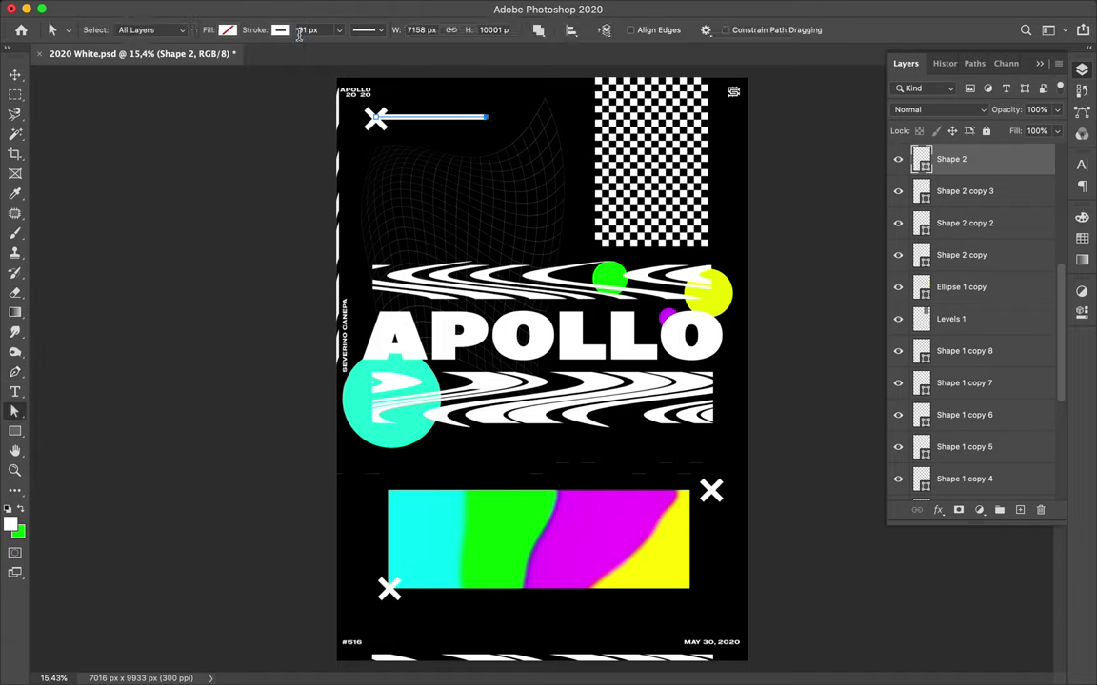
key(v)
key(a)
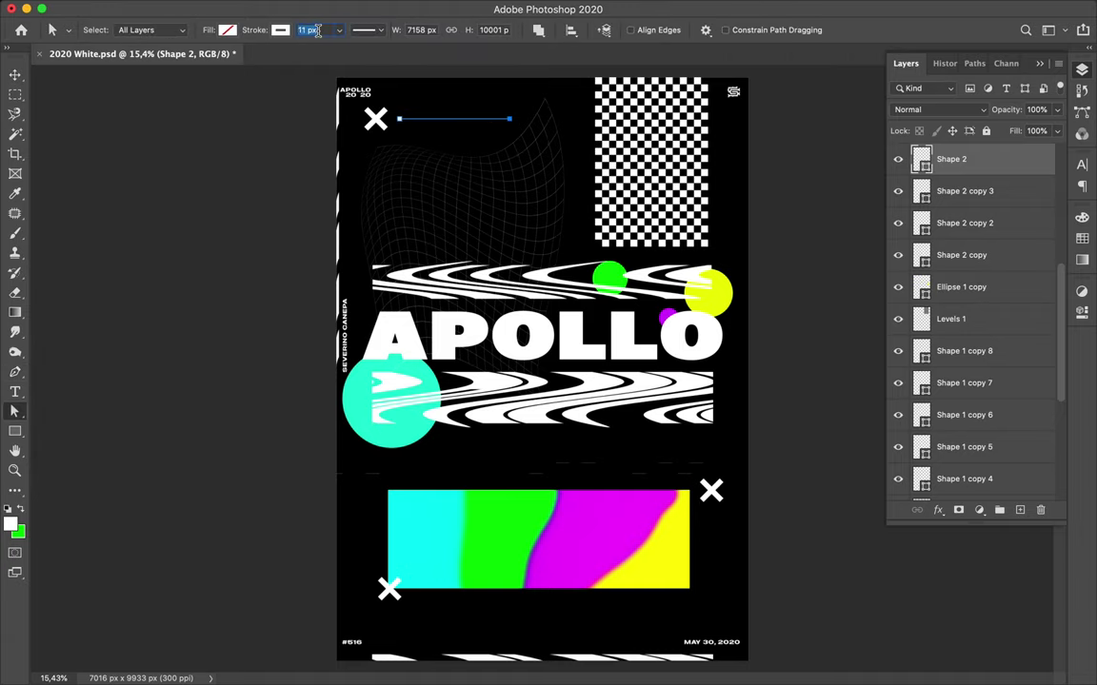
click(296, 203)
Copy the line to the poster's bottom and just beneath the original, and give the copy beneath a thicker stroke.
key(v)
drag(469, 122, 467, 641)
drag(441, 125, 442, 133)
key(a)
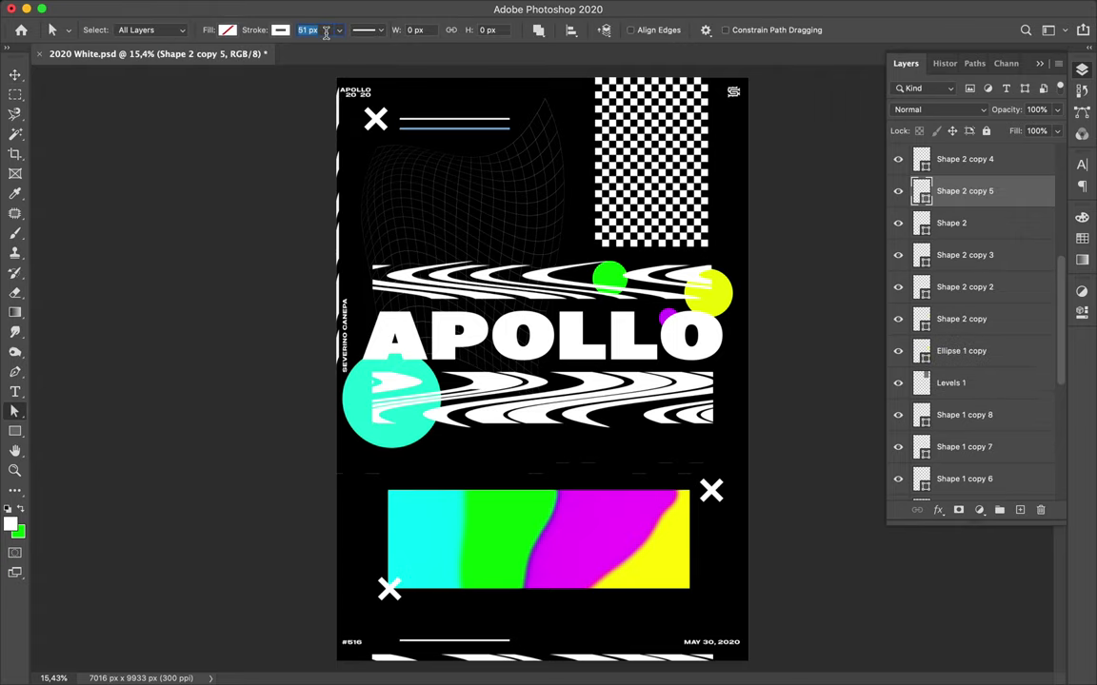
Add a thick third line below the upper pair and copy the lines into a second group above the upper wavy strip.
key(v)
mouse_move(479, 140)
mouse_down()
mouse_move(477, 150)
mouse_move(447, 122)
mouse_move(438, 224)
mouse_up()
key(a)
click(329, 34)
key(Return)
Copy the medium-thick line to the base of the second group and above the thin line at the poster's bottom.
key(v)
drag(445, 141, 452, 246)
drag(452, 248, 453, 635)
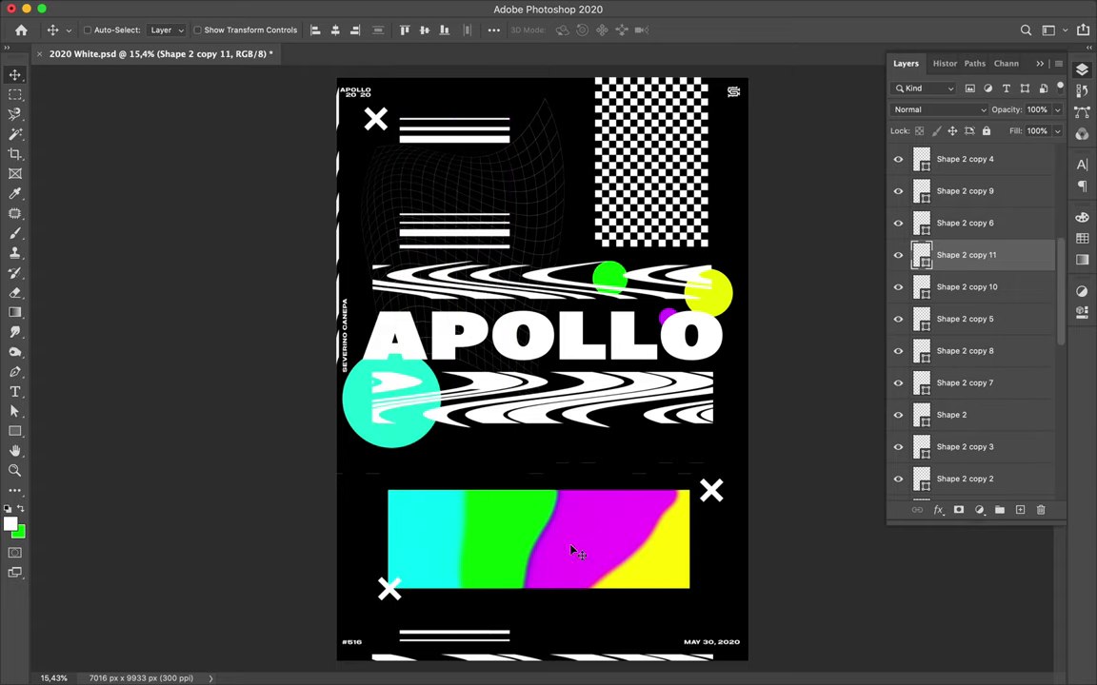
Move the vertical credit text slightly up and the small APOLLO header text to the right.
click(347, 361)
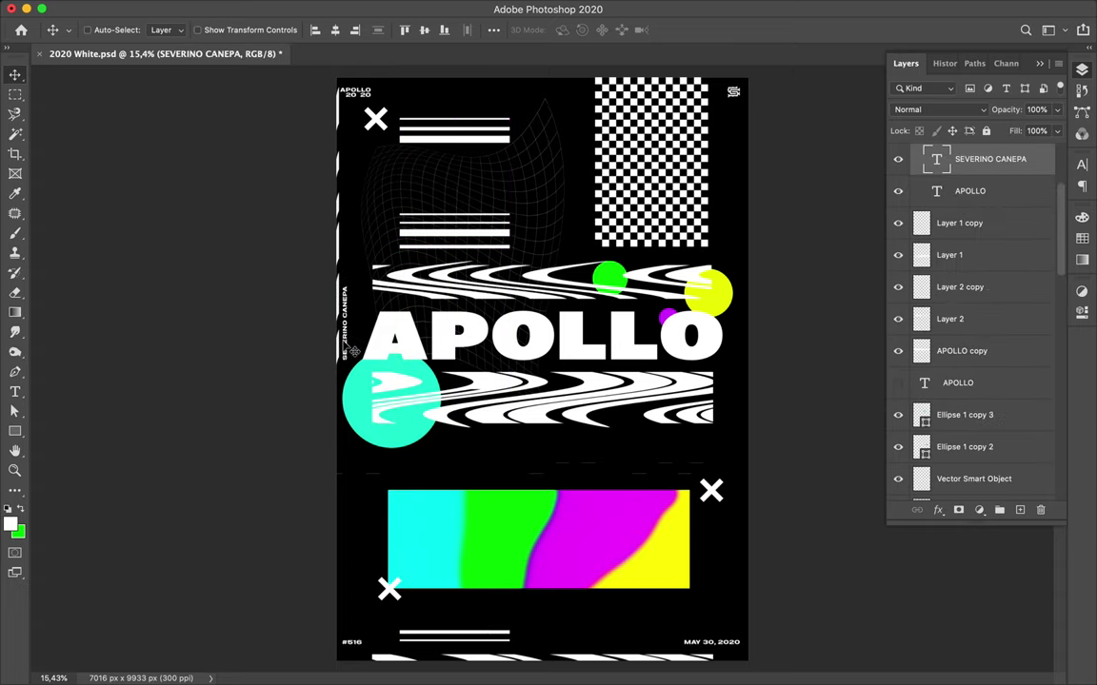
click(359, 95)
click(360, 89)
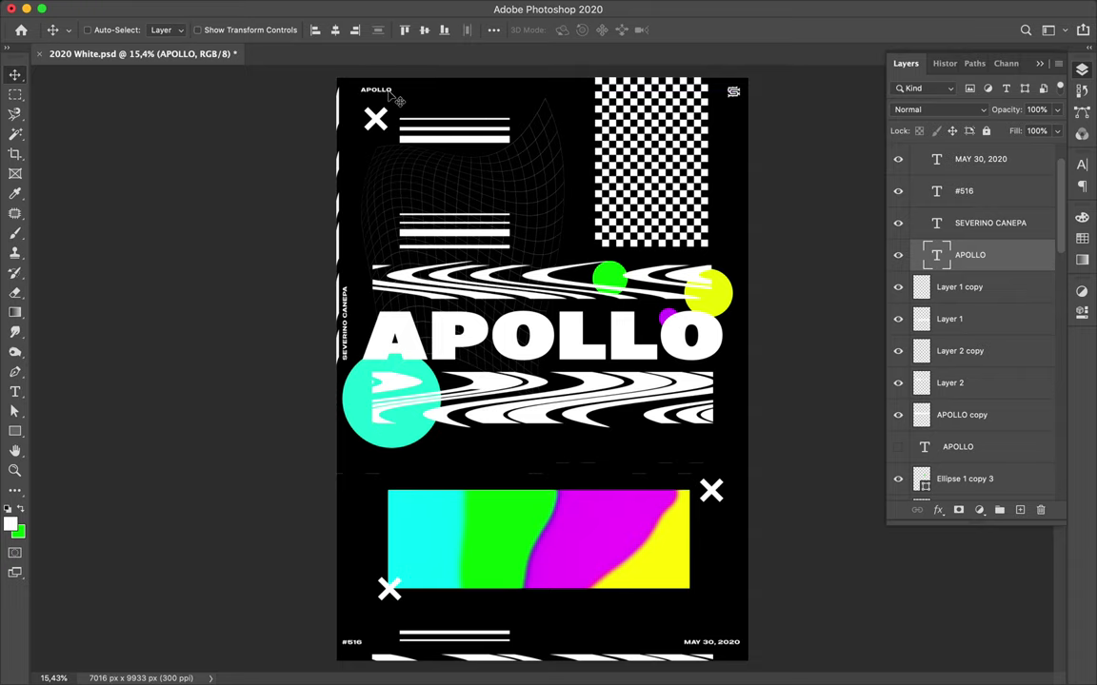
Rewrite the small header text on a single line as "APOLL 2020".
double_click(380, 90)
key(super+Return)
double_click(414, 92)
key(BackSpace)
key(super+Return)
Inset the vertical credit text and the #516 label to the right, and lower the two bottom lines level with the label.
drag(345, 309, 351, 309)
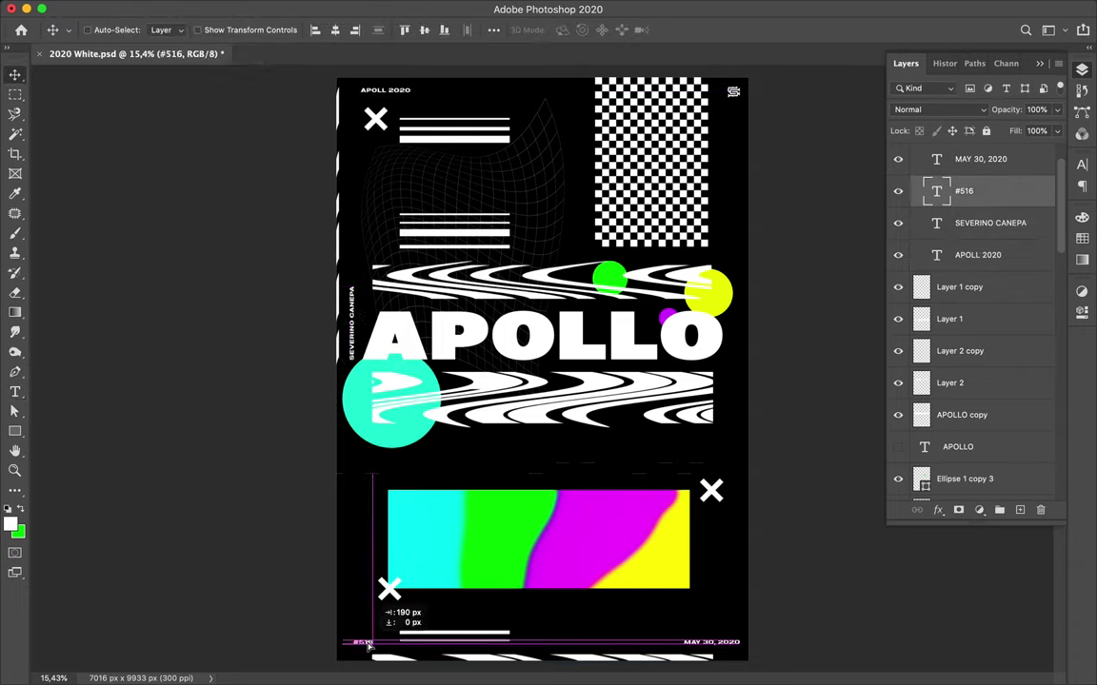
click(428, 644)
click(425, 636)
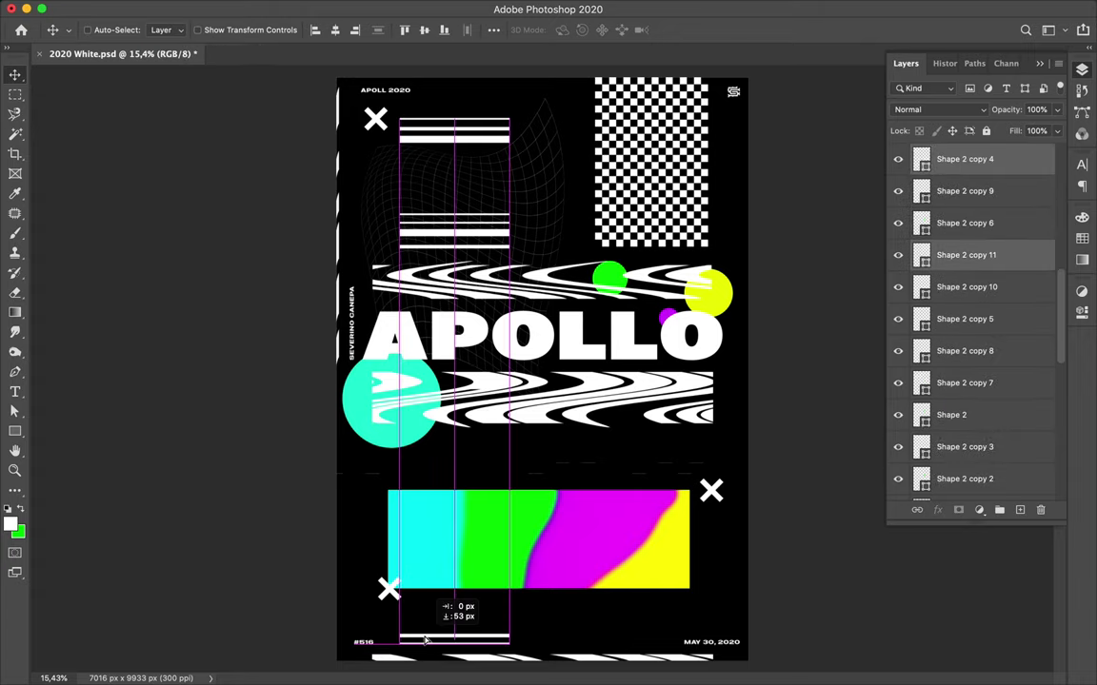